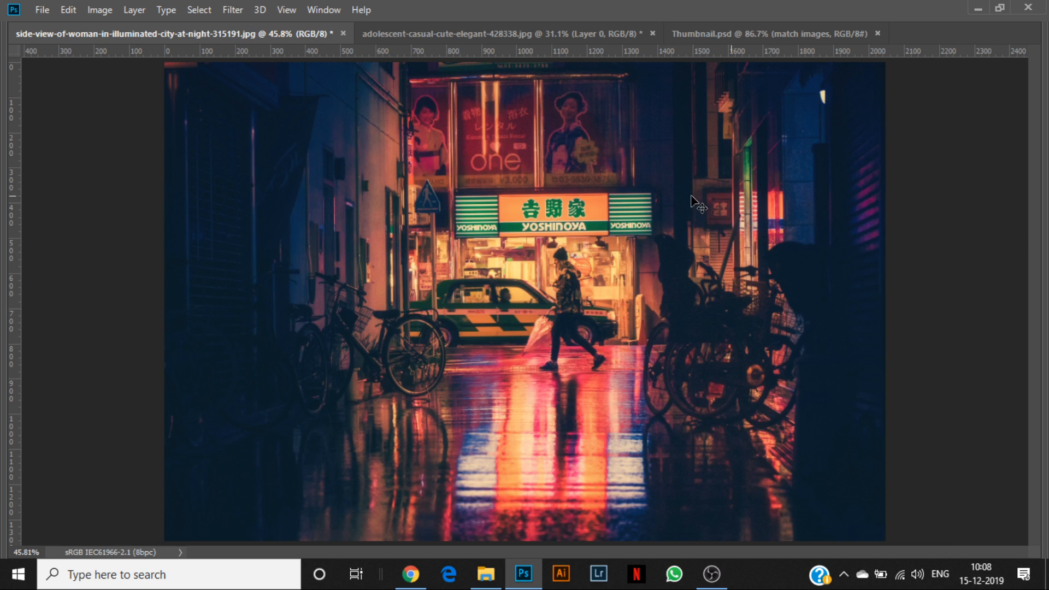
- Switch to the adolescent-casual-cute-elegant-428338.jpg document and show the hidden tools and panels, with the woman's head and raised arm in view
{"action": "left_click", "coordinate": [527, 34]}
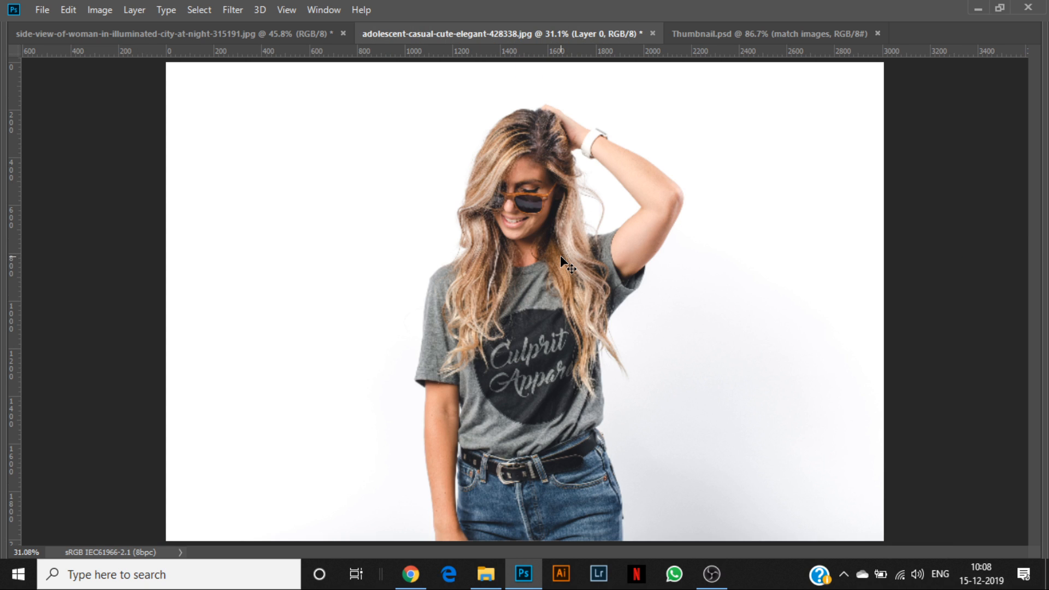
{"action": "key", "text": "Tab"}
{"action": "scroll", "coordinate": [517, 289], "scroll_direction": "down", "scroll_amount": 2}
{"action": "scroll", "coordinate": [457, 342], "scroll_direction": "up", "scroll_amount": 5}
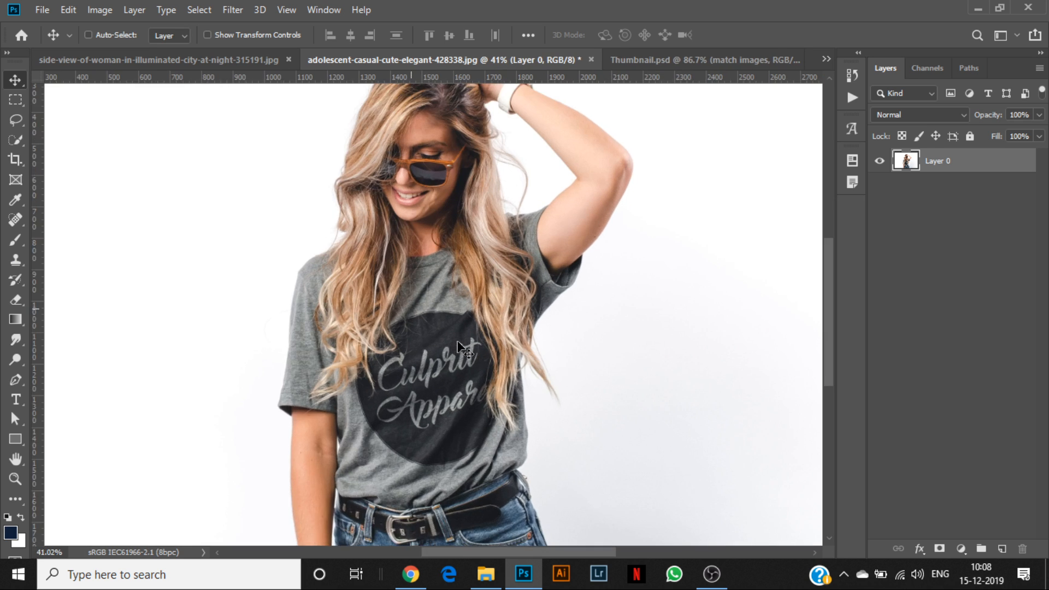
{"action": "scroll", "coordinate": [429, 236], "scroll_direction": "up", "scroll_amount": 3}
{"action": "left_click_drag", "start_coordinate": [432, 181], "coordinate": [438, 239]}
{"action": "left_click_drag", "start_coordinate": [481, 152], "coordinate": [480, 208]}
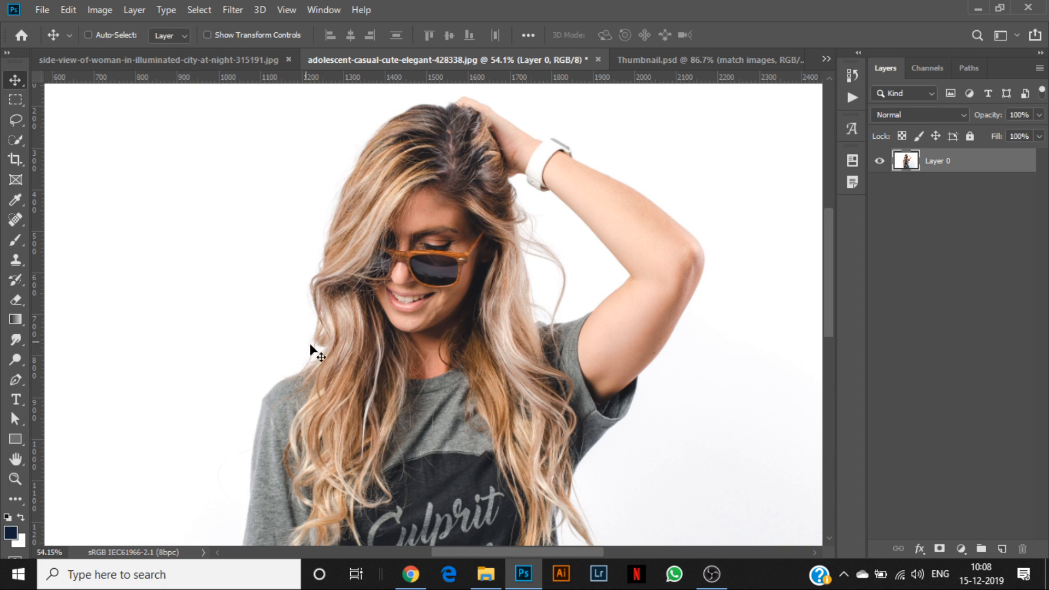
- Start a Pen tool path along the outer edge of the woman's lowered forearm, beginning at the image's bottom border
{"action": "key", "text": "p"}
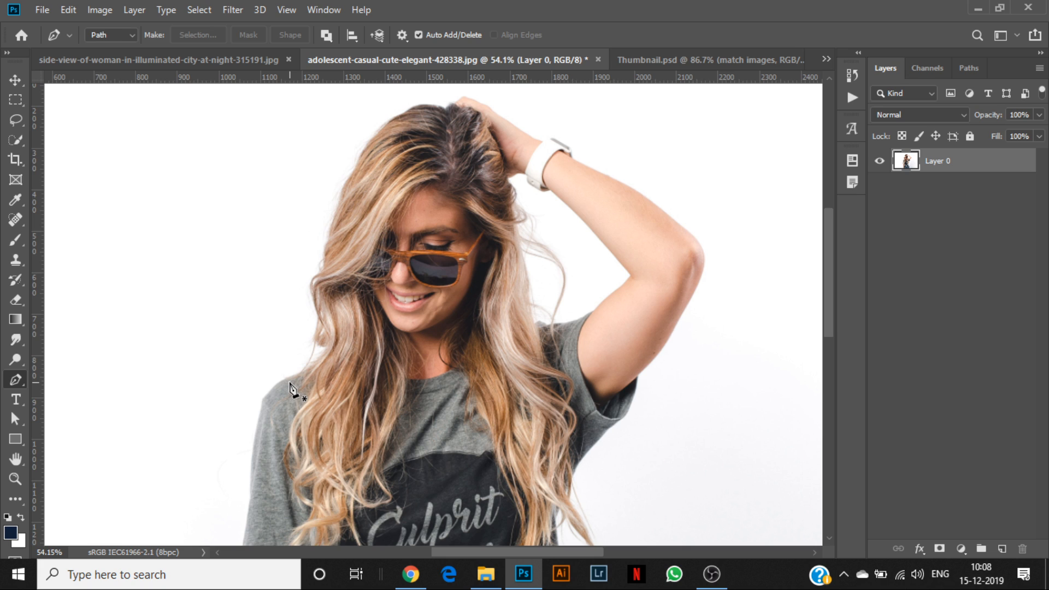
{"action": "left_click_drag", "start_coordinate": [284, 448], "coordinate": [481, 175]}
{"action": "left_click_drag", "start_coordinate": [549, 451], "coordinate": [556, 298]}
{"action": "scroll", "coordinate": [459, 381], "scroll_direction": "up", "scroll_amount": 7}
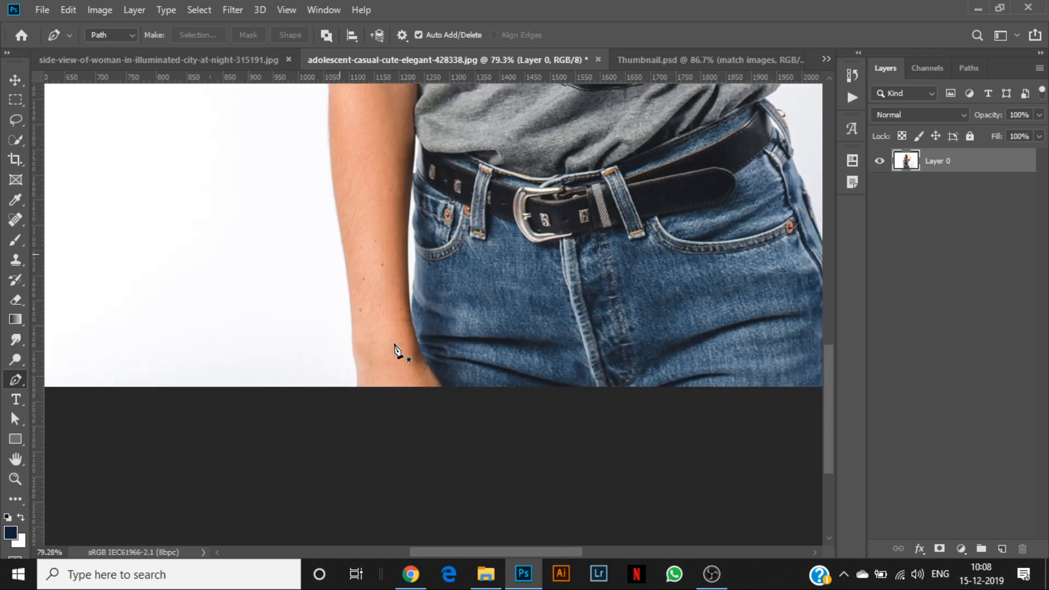
{"action": "scroll", "coordinate": [359, 383], "scroll_direction": "up", "scroll_amount": 2}
{"action": "left_click", "coordinate": [379, 410]}
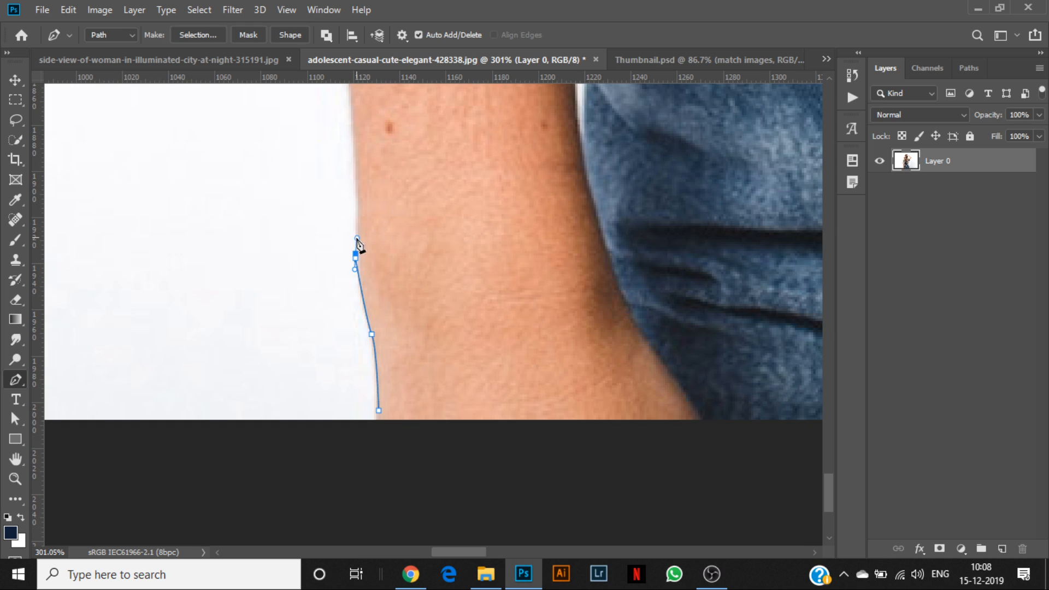
{"action": "scroll", "coordinate": [363, 312], "scroll_direction": "up", "scroll_amount": 2}
{"action": "scroll", "coordinate": [342, 348], "scroll_direction": "up", "scroll_amount": 6}
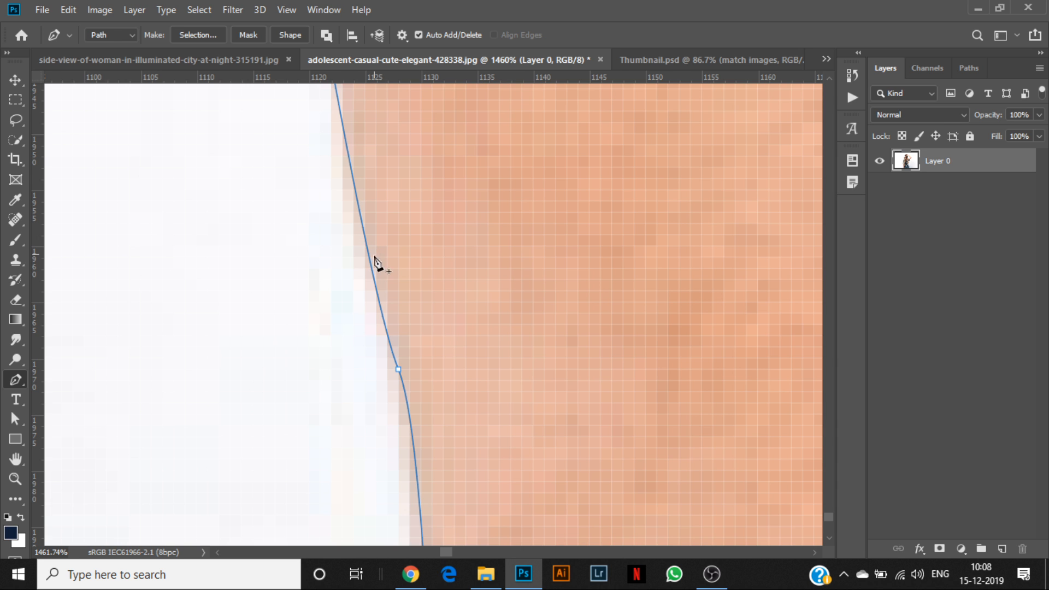
- Extend the path up the outer edge of the lowered forearm with curved anchor points and end the path editing
{"action": "scroll", "coordinate": [377, 264], "scroll_direction": "down", "scroll_amount": 3}
{"action": "scroll", "coordinate": [398, 271], "scroll_direction": "up", "scroll_amount": 4}
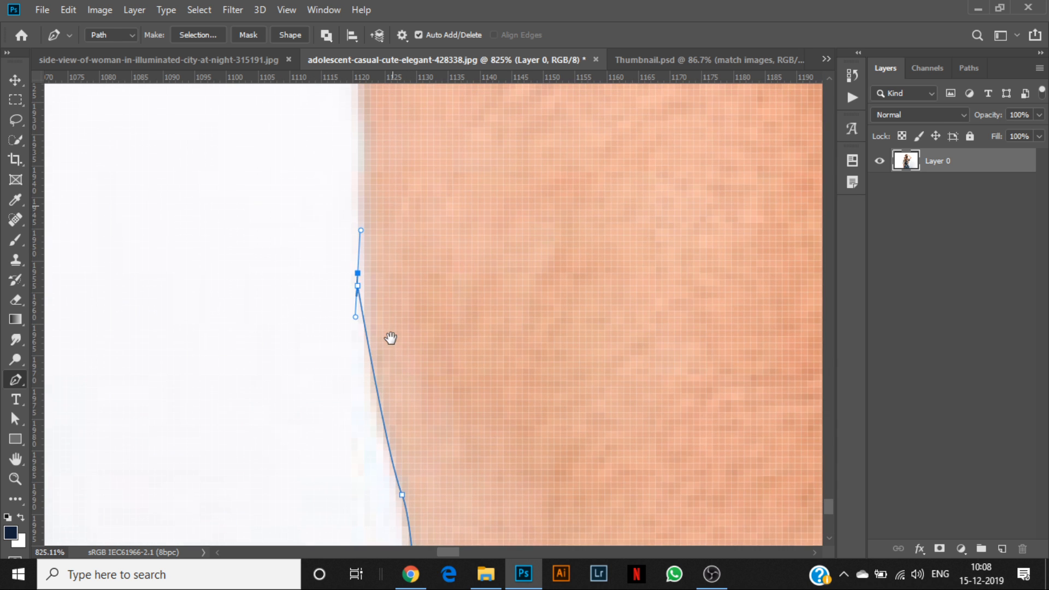
{"action": "scroll", "coordinate": [387, 327], "scroll_direction": "down", "scroll_amount": 2}
{"action": "left_click_drag", "start_coordinate": [391, 234], "coordinate": [371, 346]}
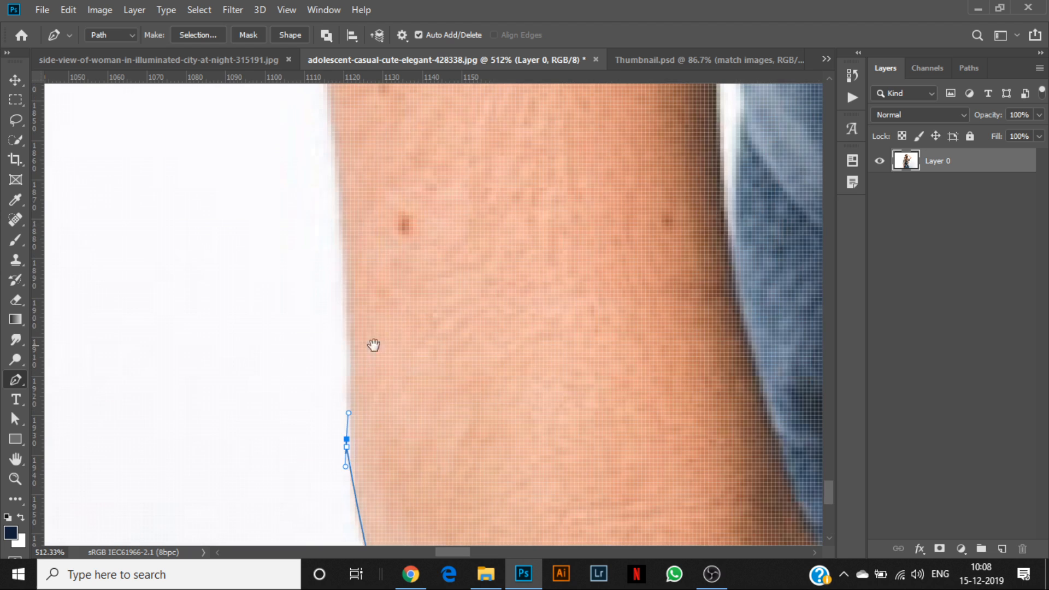
{"action": "left_click_drag", "start_coordinate": [343, 269], "coordinate": [343, 239]}
{"action": "left_click_drag", "start_coordinate": [331, 109], "coordinate": [329, 88]}
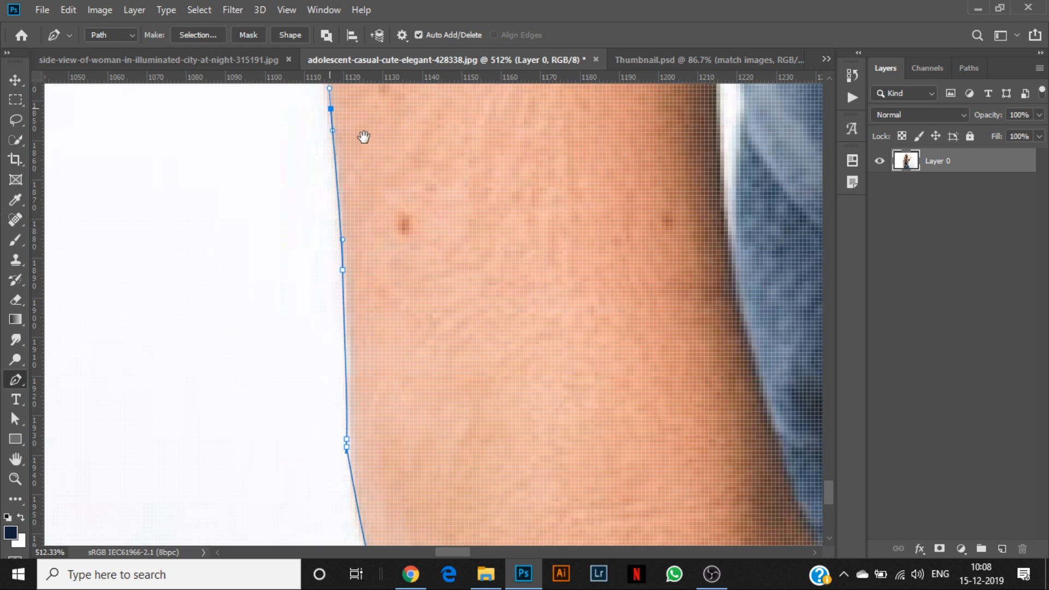
{"action": "scroll", "coordinate": [381, 228], "scroll_direction": "down", "scroll_amount": 4}
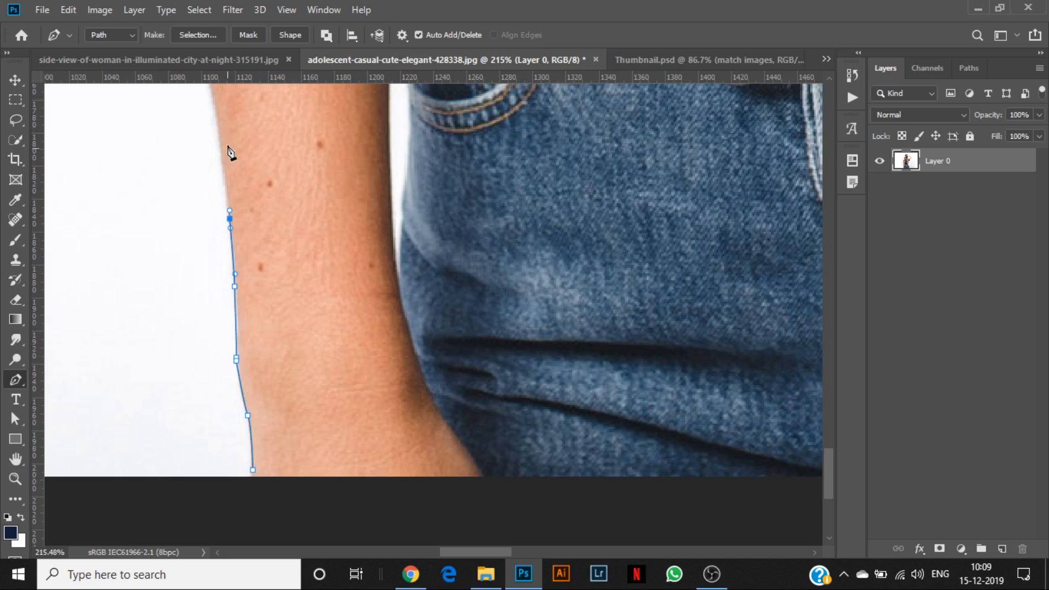
{"action": "scroll", "coordinate": [402, 219], "scroll_direction": "down", "scroll_amount": 3}
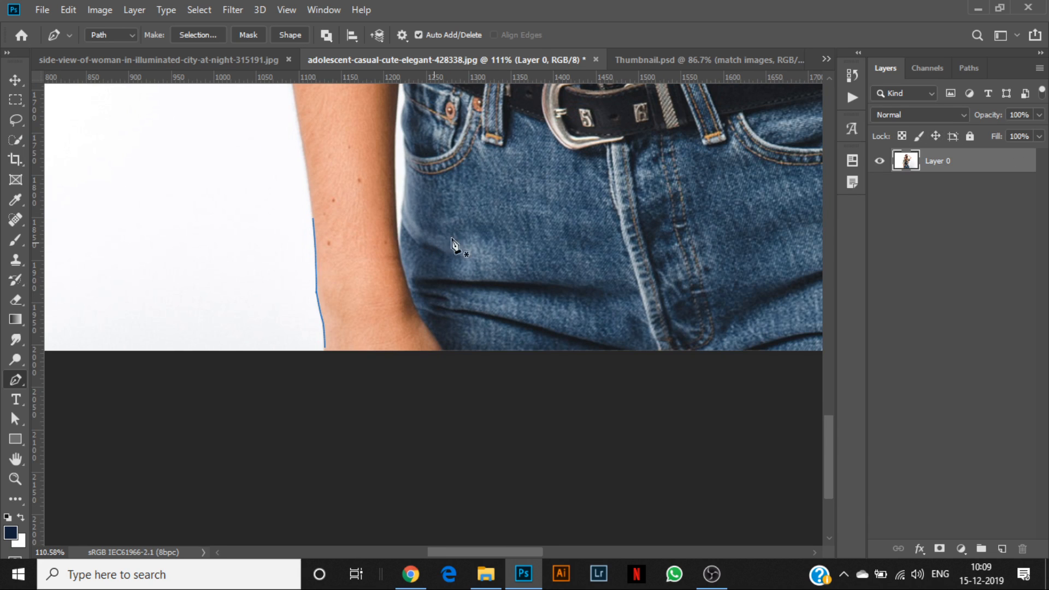
{"action": "key", "text": "Return"}
- Load the saved "women" path as a selection around the woman
{"action": "left_click", "coordinate": [970, 69]}
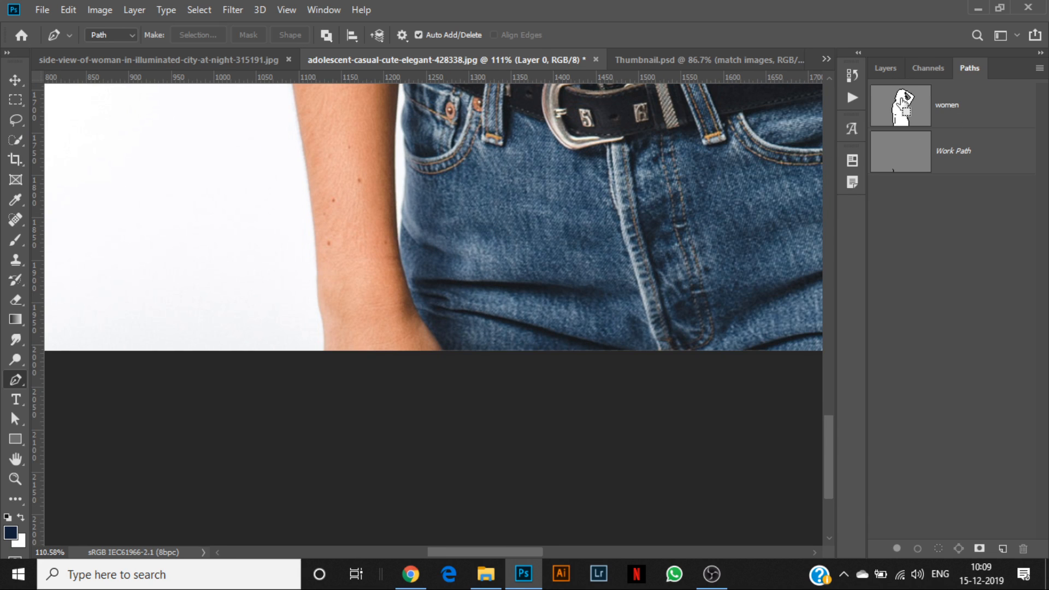
{"action": "key", "text": "ctrl+Return"}
{"action": "scroll", "coordinate": [608, 183], "scroll_direction": "down", "scroll_amount": 4}
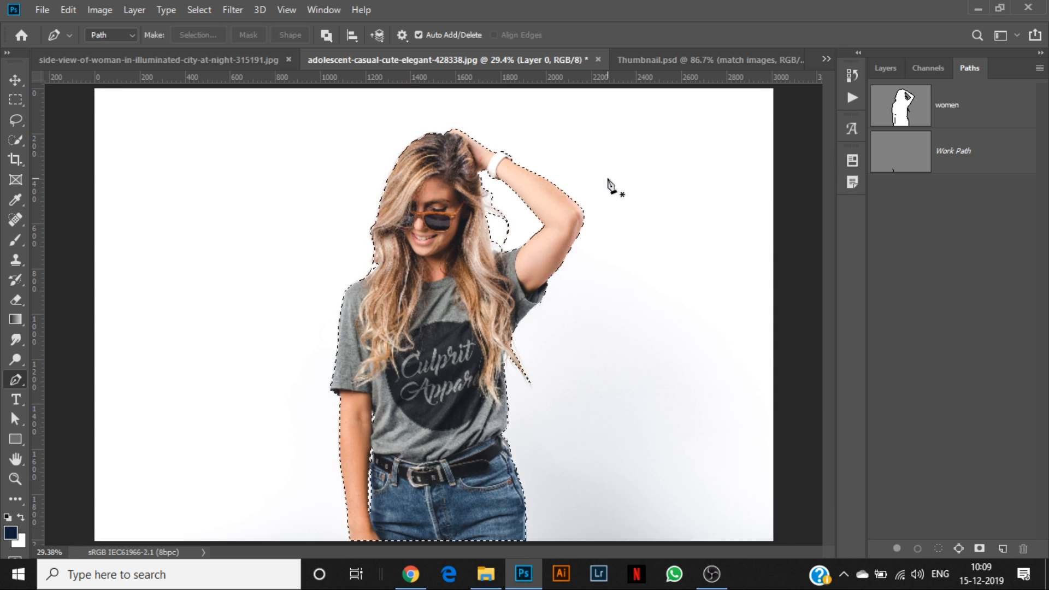
- Add a layer mask to Layer 0 from the selection to hide the white background around the woman
{"action": "scroll", "coordinate": [517, 225], "scroll_direction": "up", "scroll_amount": 3}
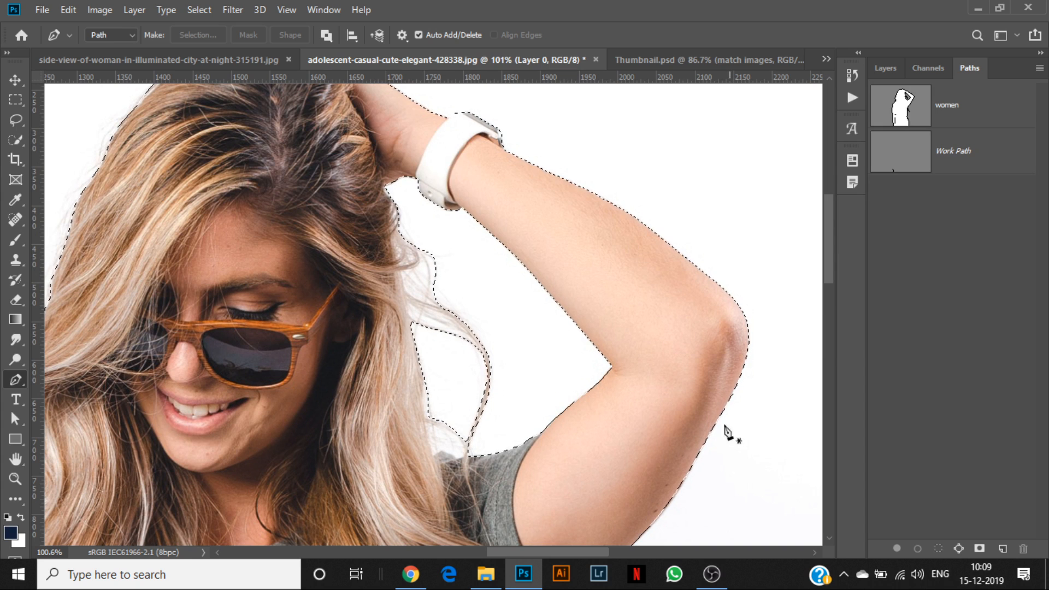
{"action": "scroll", "coordinate": [510, 319], "scroll_direction": "up", "scroll_amount": 2}
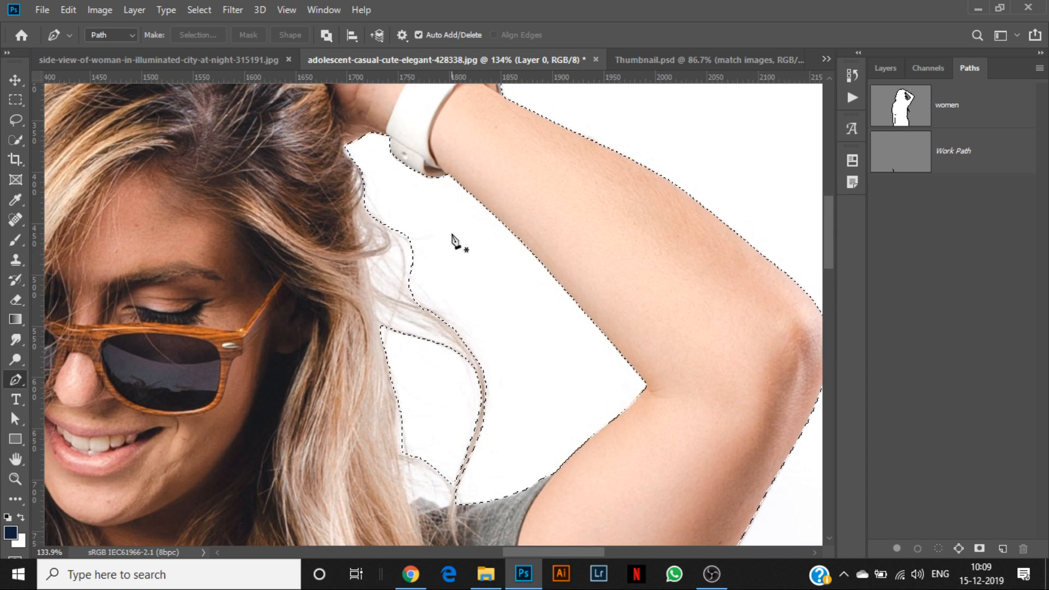
{"action": "right_click", "coordinate": [495, 290]}
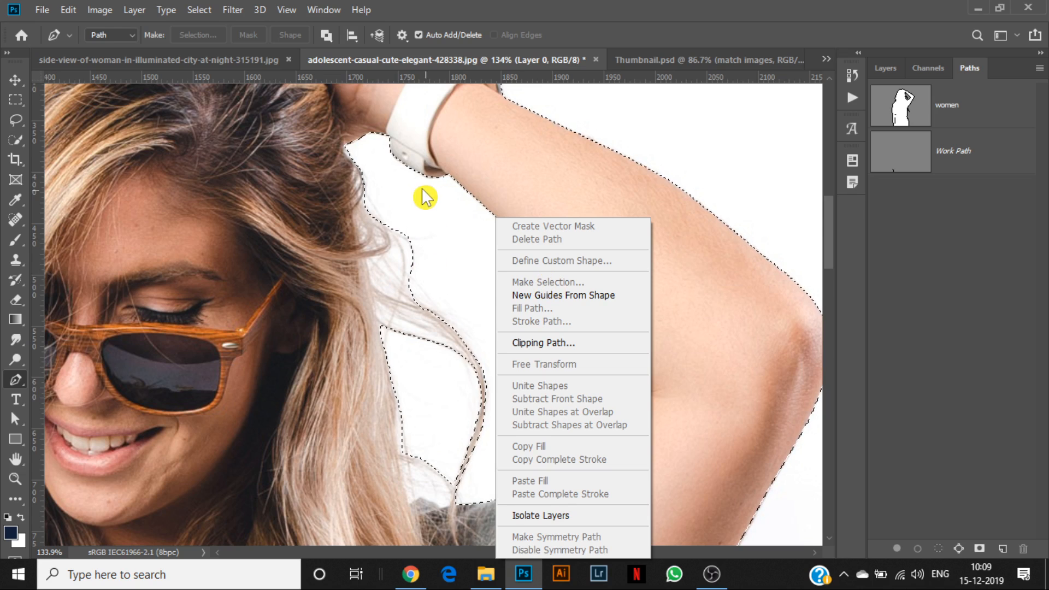
{"action": "left_click", "coordinate": [582, 132]}
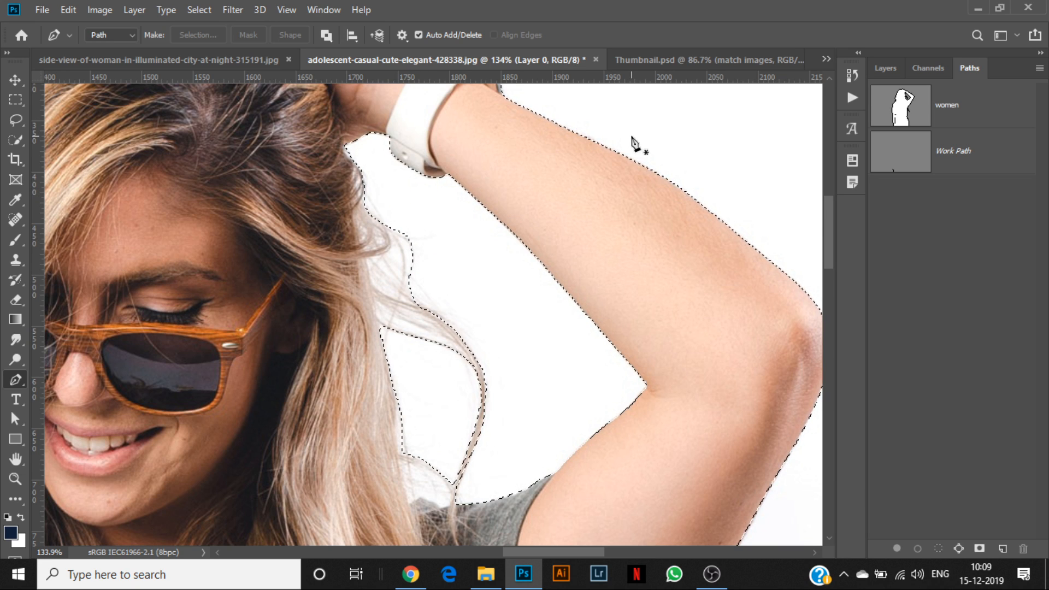
{"action": "scroll", "coordinate": [445, 221], "scroll_direction": "down", "scroll_amount": 5}
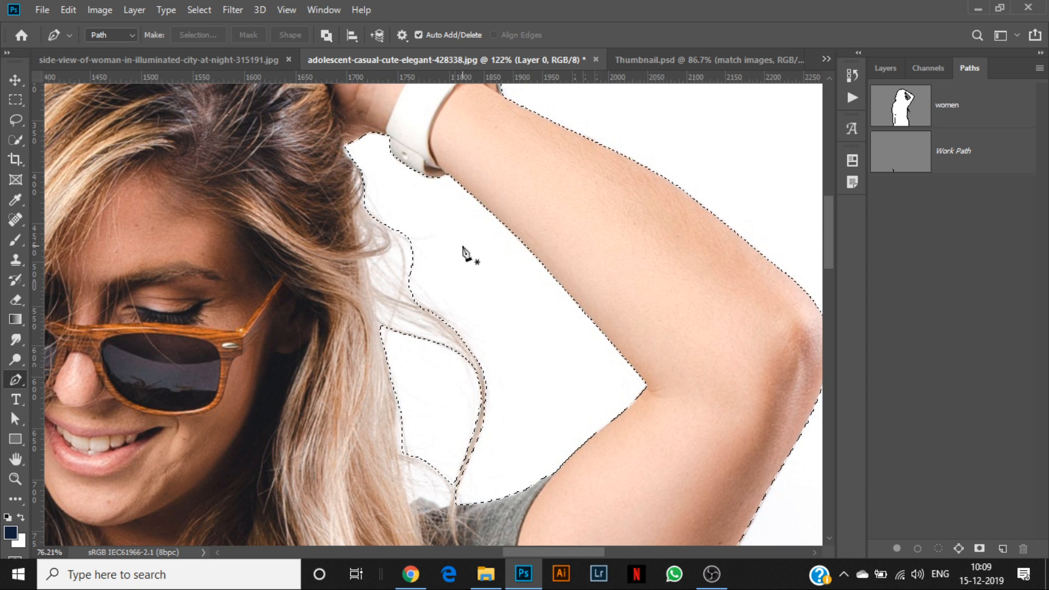
{"action": "scroll", "coordinate": [480, 315], "scroll_direction": "down", "scroll_amount": 4}
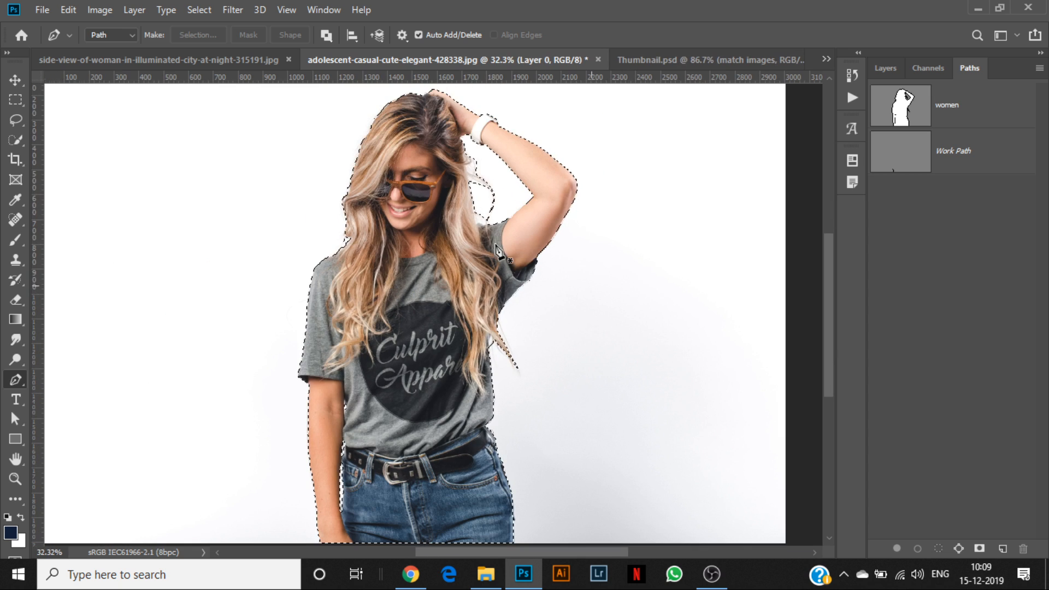
{"action": "left_click", "coordinate": [884, 67]}
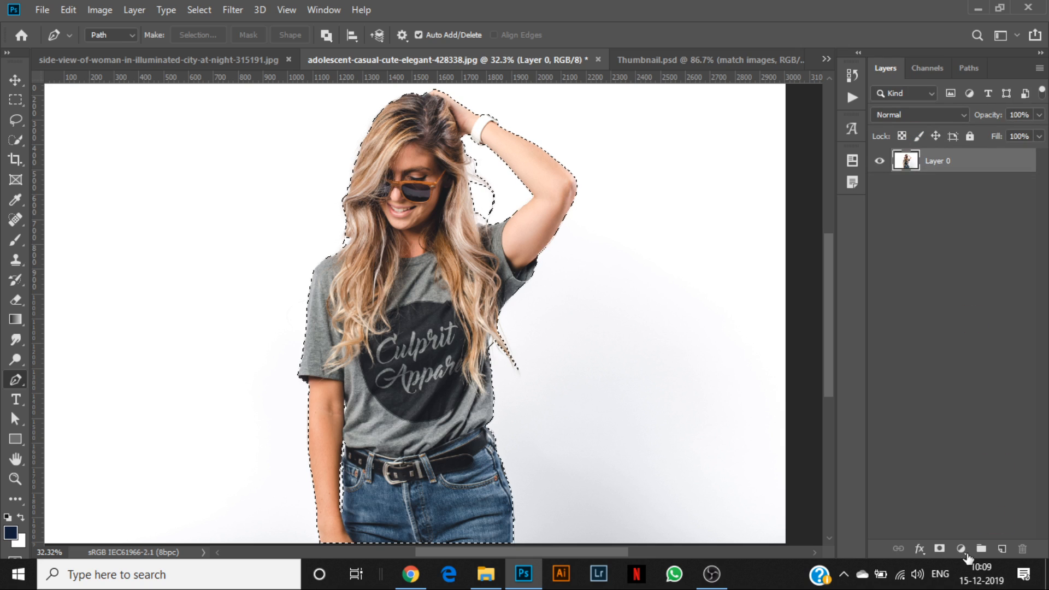
{"action": "left_click", "coordinate": [937, 549]}
- Add a dark blue (#101e37) Solid Color fill layer and place it beneath Layer 0 as a backdrop
{"action": "left_click", "coordinate": [961, 549]}
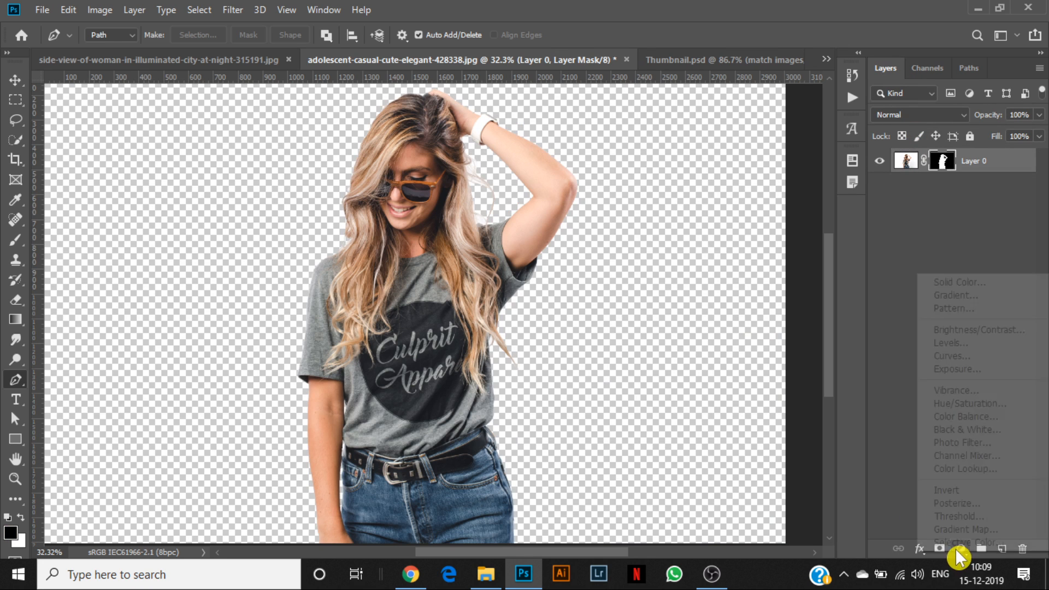
{"action": "left_click", "coordinate": [966, 281]}
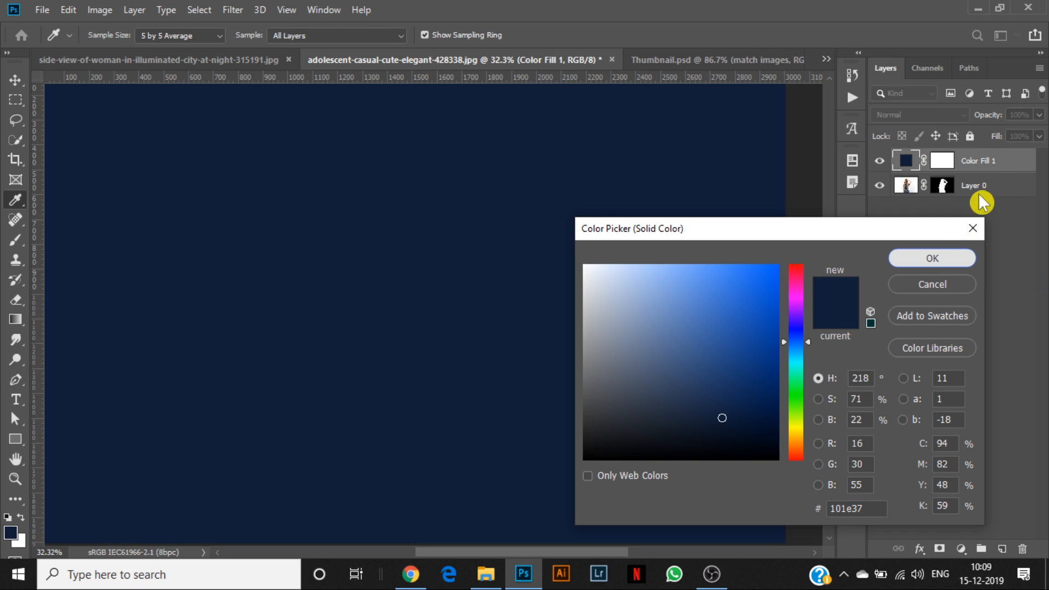
{"action": "left_click", "coordinate": [975, 253]}
{"action": "left_click_drag", "start_coordinate": [992, 166], "coordinate": [993, 207]}
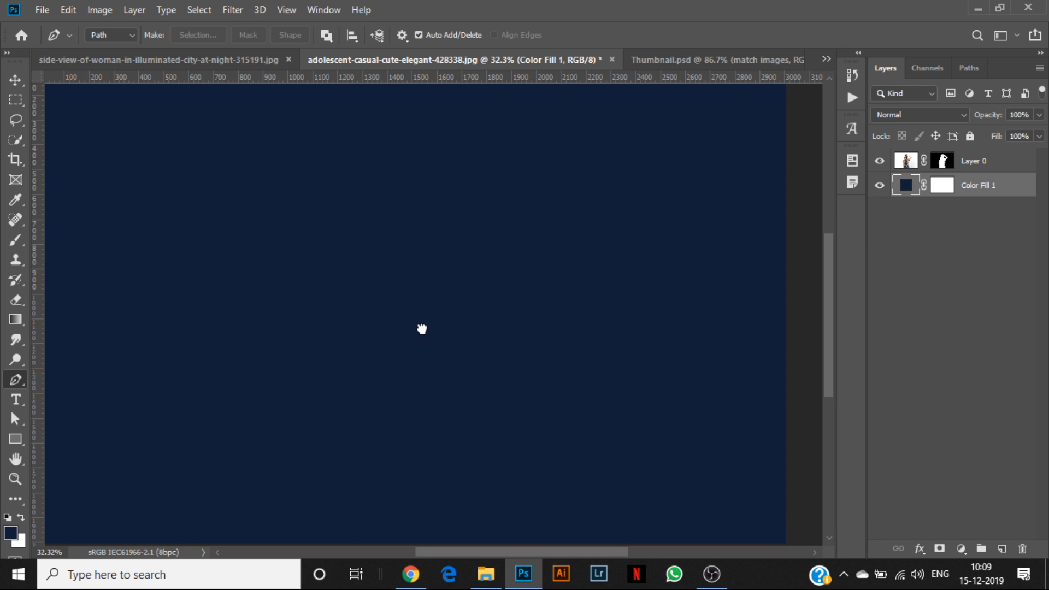
- Select Layer 0's mask and open it in the Select and Mask workspace
{"action": "scroll", "coordinate": [590, 131], "scroll_direction": "up", "scroll_amount": 5}
{"action": "scroll", "coordinate": [573, 148], "scroll_direction": "up", "scroll_amount": 5}
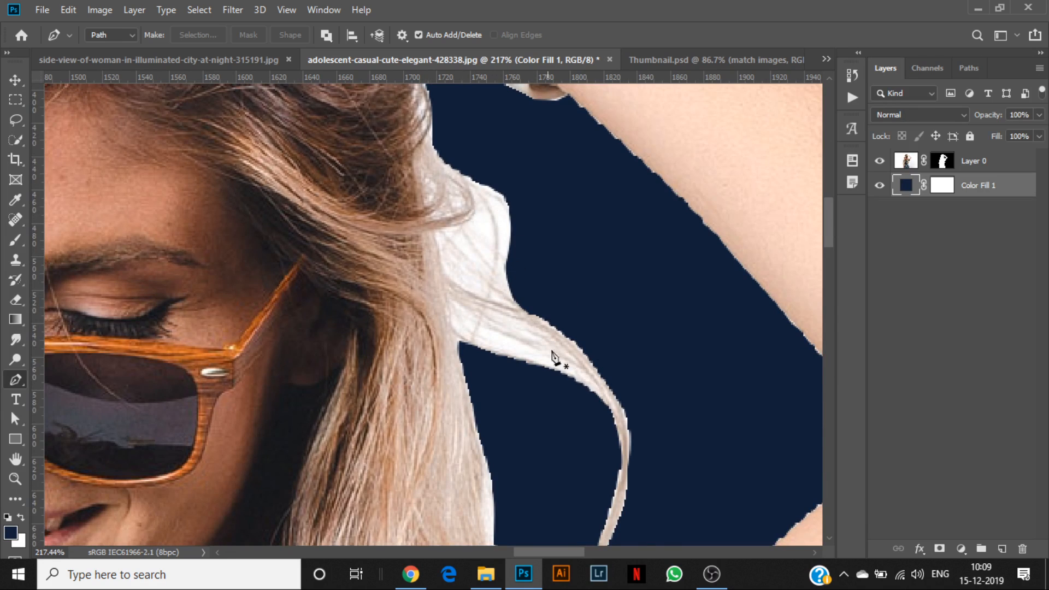
{"action": "scroll", "coordinate": [538, 368], "scroll_direction": "down", "scroll_amount": 6}
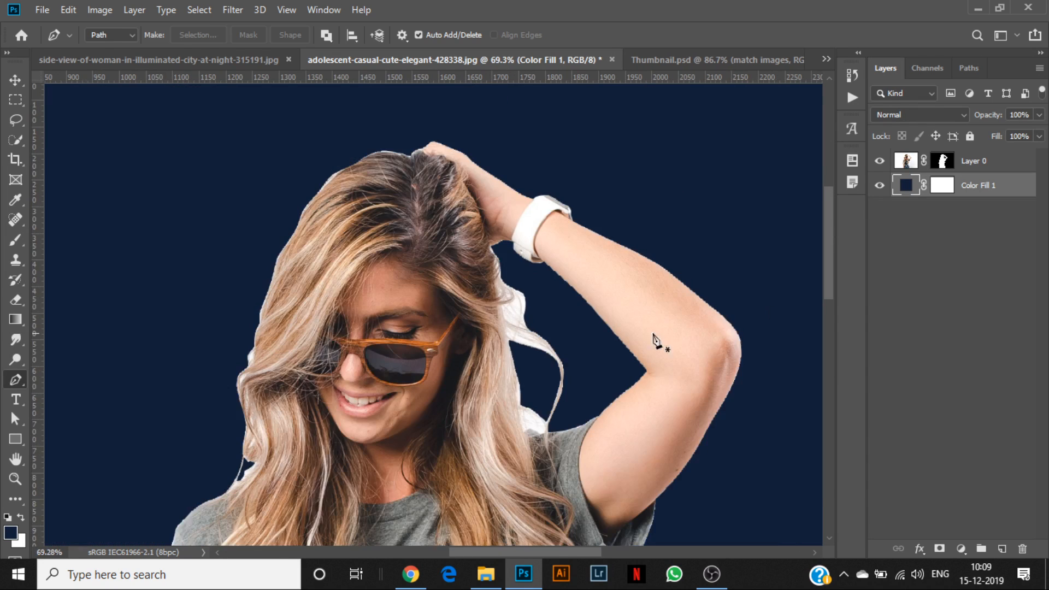
{"action": "left_click", "coordinate": [942, 161]}
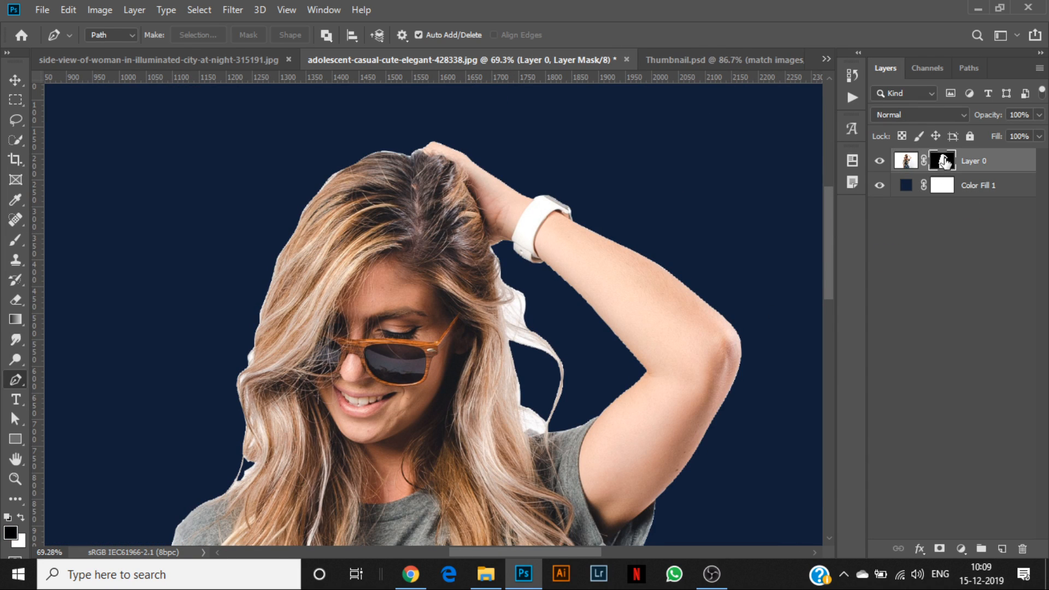
{"action": "double_click", "coordinate": [947, 163]}
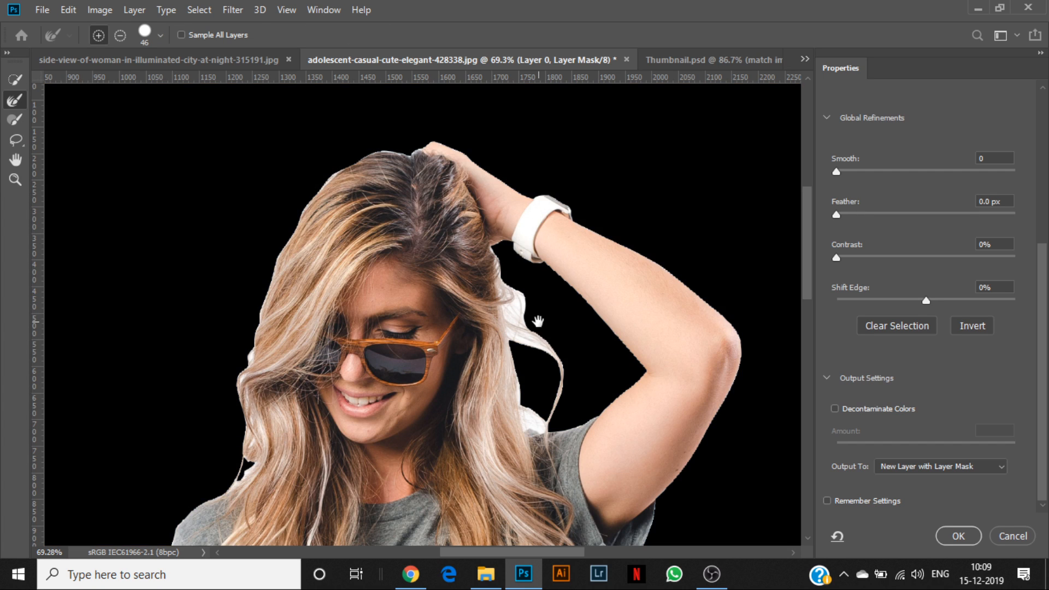
- Refine the mask with the Refine Edge Brush over the white fringe around the loose hair strands beside the raised arm
{"action": "left_click_drag", "start_coordinate": [539, 324], "coordinate": [413, 236]}
{"action": "scroll", "coordinate": [494, 221], "scroll_direction": "up", "scroll_amount": 3}
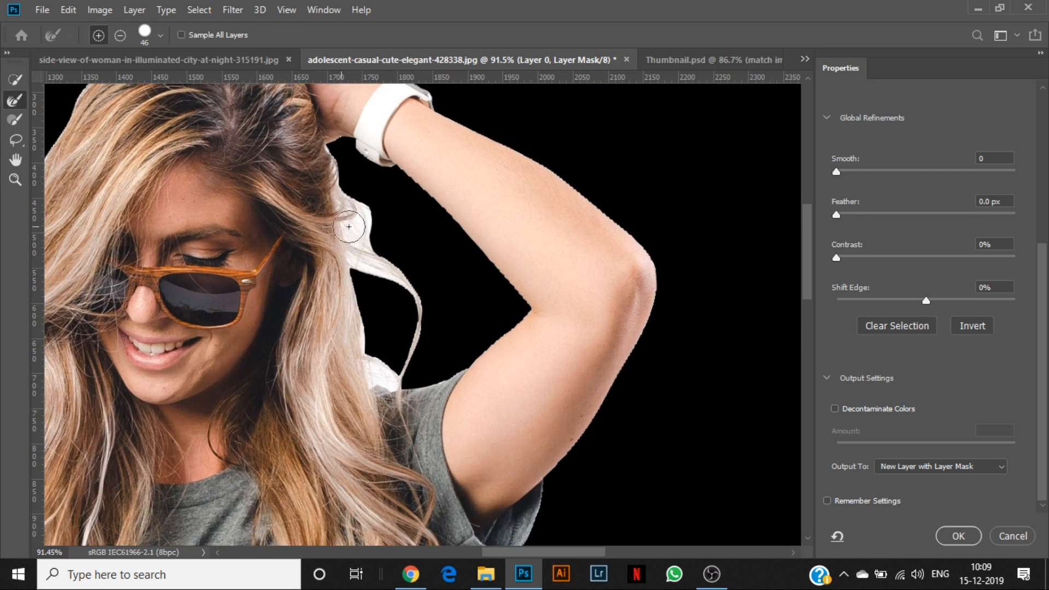
{"action": "mouse_move", "coordinate": [348, 226]}
{"action": "left_mouse_down"}
{"action": "mouse_move", "coordinate": [361, 216]}
{"action": "mouse_move", "coordinate": [374, 265]}
{"action": "mouse_move", "coordinate": [407, 295]}
{"action": "mouse_move", "coordinate": [419, 372]}
{"action": "mouse_move", "coordinate": [396, 378]}
{"action": "mouse_move", "coordinate": [375, 364]}
{"action": "mouse_move", "coordinate": [393, 382]}
{"action": "mouse_move", "coordinate": [419, 378]}
{"action": "mouse_move", "coordinate": [377, 377]}
{"action": "left_mouse_up"}
{"action": "mouse_move", "coordinate": [348, 203]}
{"action": "left_mouse_down"}
{"action": "mouse_move", "coordinate": [384, 254]}
{"action": "mouse_move", "coordinate": [341, 165]}
{"action": "mouse_move", "coordinate": [323, 154]}
{"action": "mouse_move", "coordinate": [356, 219]}
{"action": "left_mouse_up"}
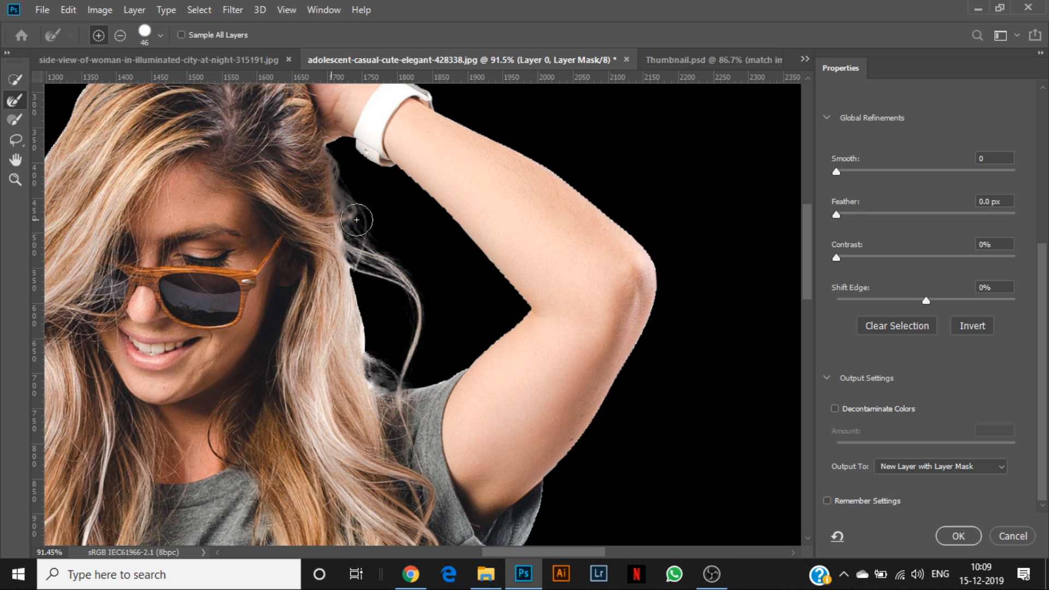
- Brush the Refine Edge Brush along the hair's outer edge above the shoulder of the lowered arm to clear the white fringe
{"action": "scroll", "coordinate": [356, 219], "scroll_direction": "down", "scroll_amount": 4}
{"action": "left_click_drag", "start_coordinate": [273, 252], "coordinate": [534, 222]}
{"action": "scroll", "coordinate": [417, 177], "scroll_direction": "up", "scroll_amount": 3}
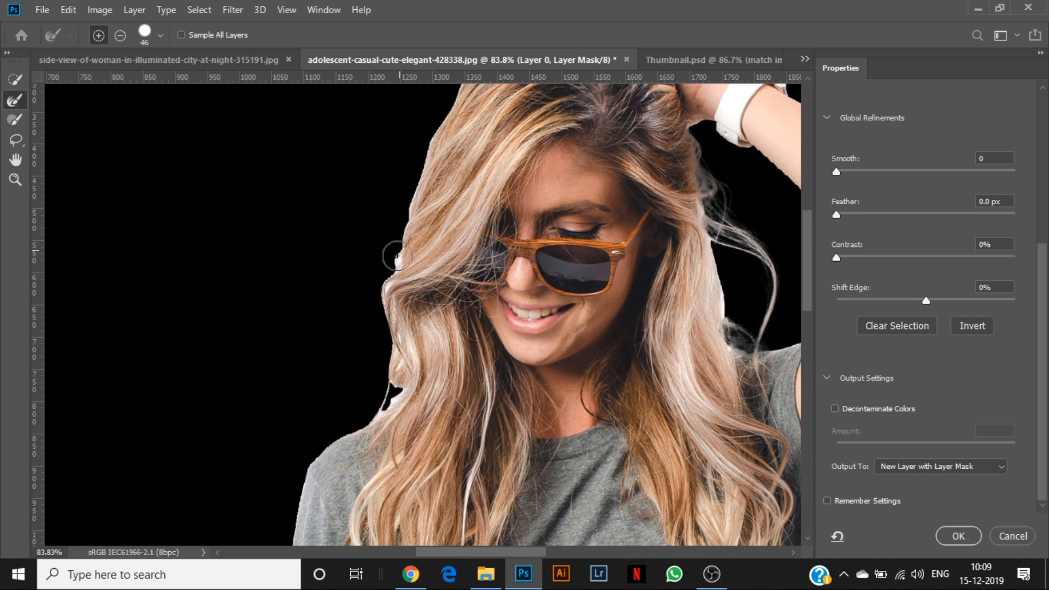
{"action": "left_click_drag", "start_coordinate": [397, 256], "coordinate": [386, 284]}
{"action": "left_click_drag", "start_coordinate": [391, 341], "coordinate": [383, 335]}
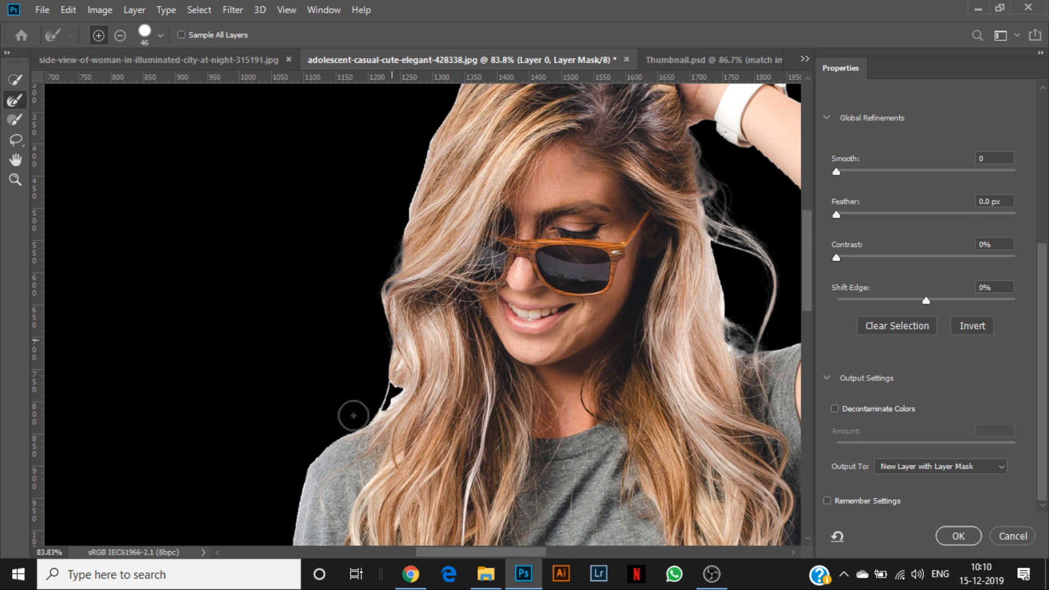
{"action": "left_click_drag", "start_coordinate": [386, 403], "coordinate": [389, 390]}
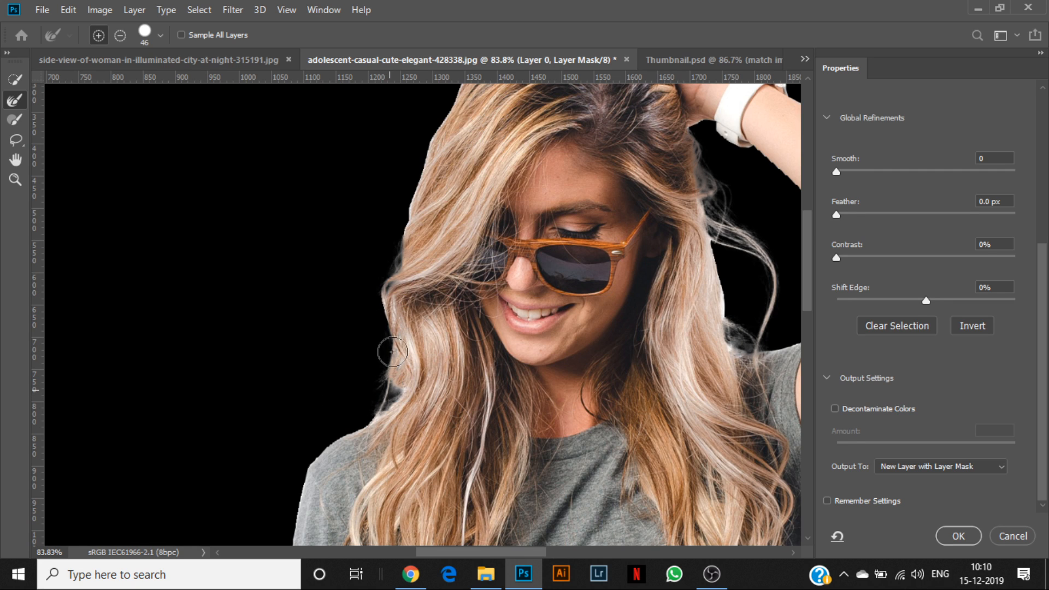
- Check the cutout's edges along the shirt, lowered arm and jeans, and around the hair beside the raised arm
{"action": "scroll", "coordinate": [424, 326], "scroll_direction": "down", "scroll_amount": 3}
{"action": "left_click_drag", "start_coordinate": [426, 493], "coordinate": [404, 177]}
{"action": "left_click_drag", "start_coordinate": [452, 454], "coordinate": [437, 303]}
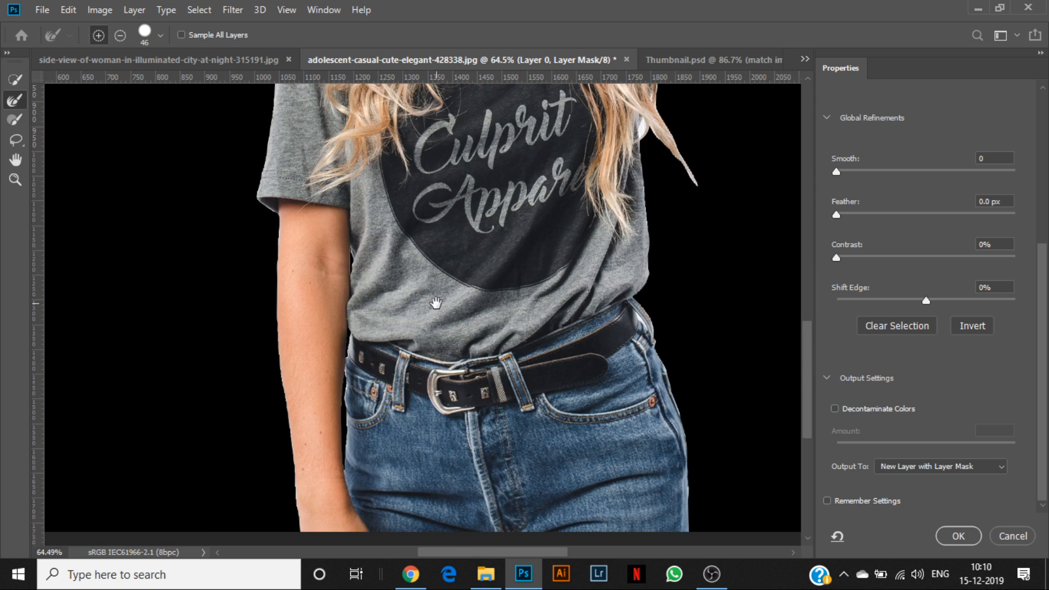
{"action": "left_click_drag", "start_coordinate": [437, 251], "coordinate": [392, 452]}
{"action": "mouse_move", "coordinate": [457, 208]}
{"action": "left_mouse_down"}
{"action": "mouse_move", "coordinate": [433, 369]}
{"action": "mouse_move", "coordinate": [409, 430]}
{"action": "left_mouse_up"}
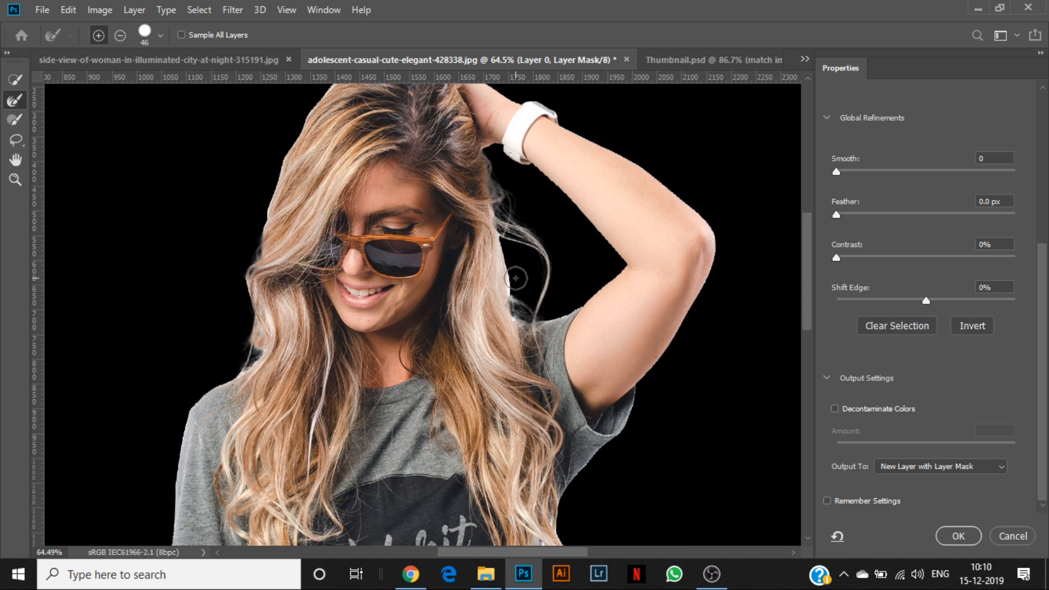
- Brush the Refine Edge Brush inside the loose hair loop beside the raised arm to clear the remaining white fringe
{"action": "mouse_move", "coordinate": [515, 278]}
{"action": "left_mouse_down"}
{"action": "mouse_move", "coordinate": [517, 314]}
{"action": "mouse_move", "coordinate": [538, 299]}
{"action": "left_mouse_up"}
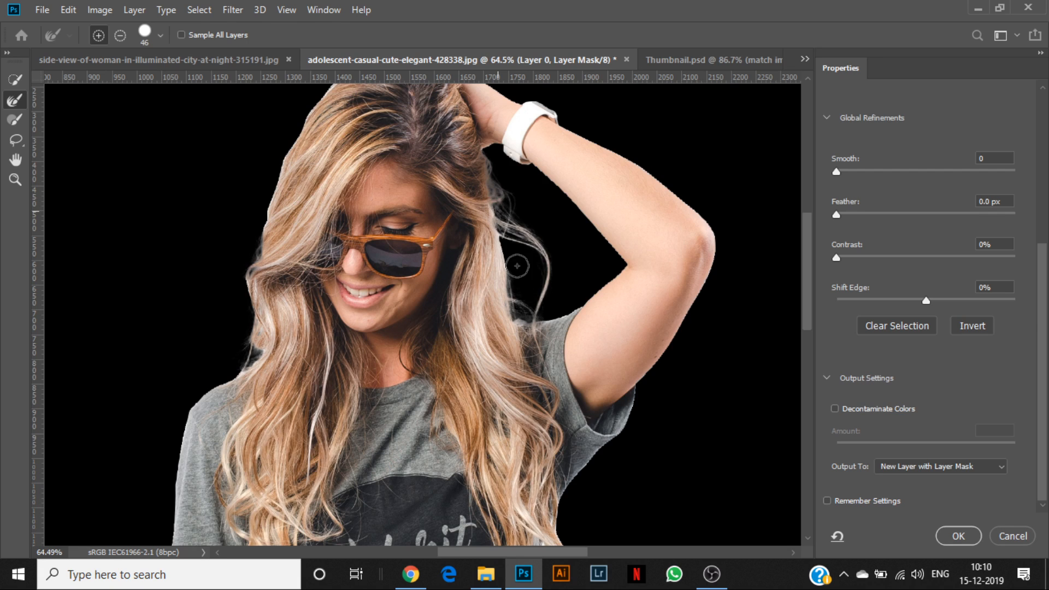
{"action": "scroll", "coordinate": [505, 219], "scroll_direction": "up", "scroll_amount": 3}
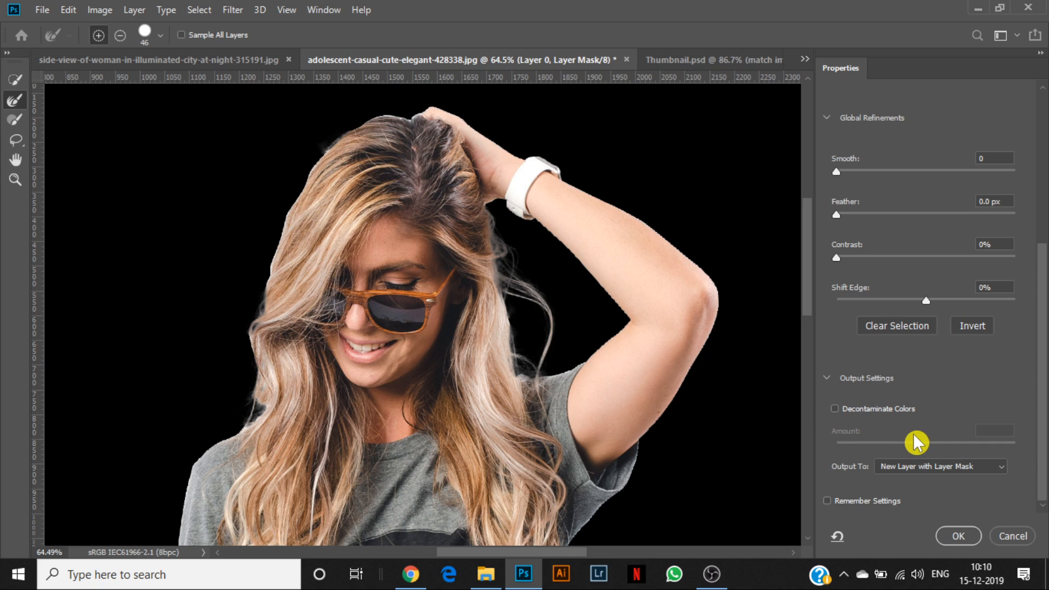
- Set the mask's Smooth to 2 and output the refined selection as a New Layer with Layer Mask
{"action": "left_click", "coordinate": [999, 159]}
{"action": "type", "text": "2"}
{"action": "left_click", "coordinate": [900, 468]}
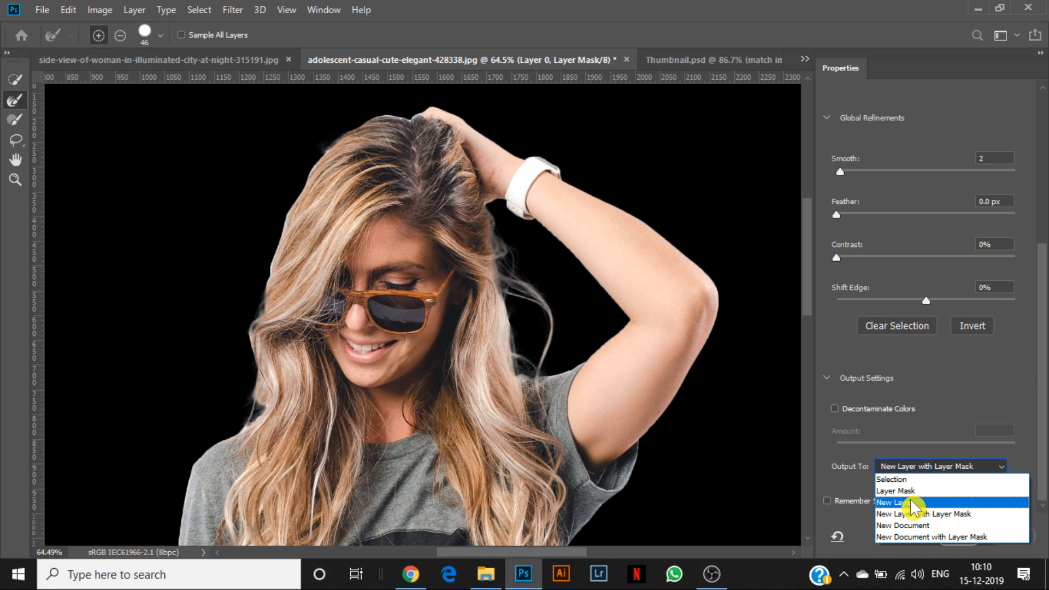
{"action": "left_click", "coordinate": [1001, 517]}
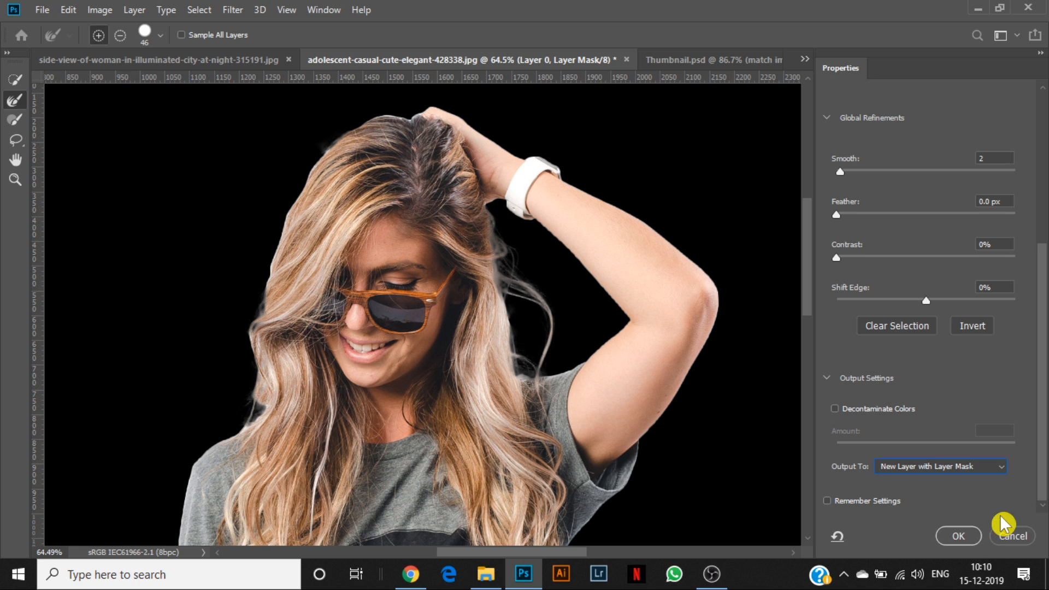
{"action": "left_click", "coordinate": [957, 536]}
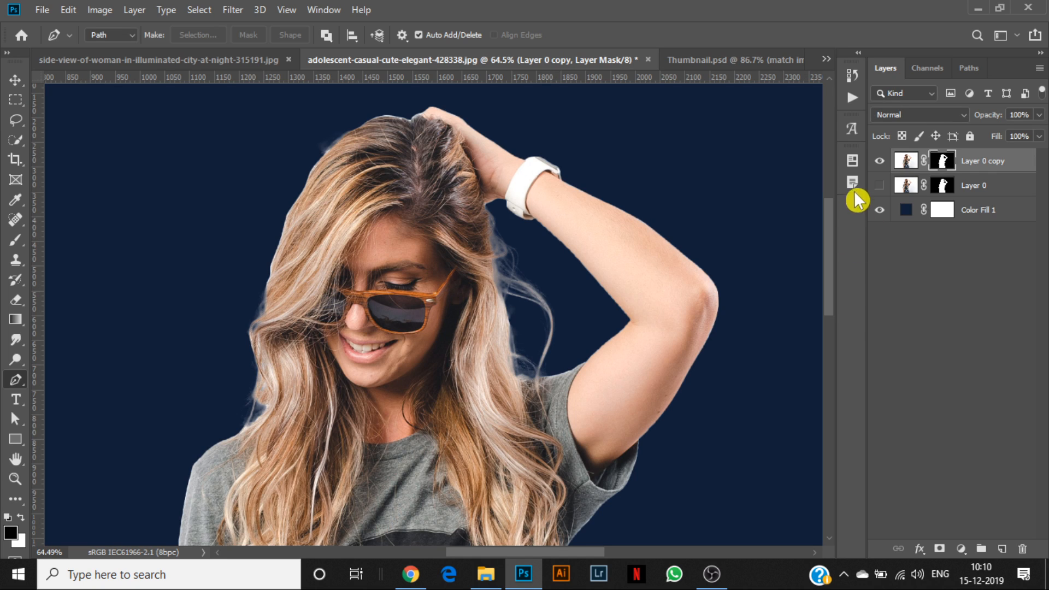
- Bring the masked cutout Layer 0 copy into the side-view-of-woman-in-illuminated-city-at-night document
{"action": "left_click", "coordinate": [878, 186]}
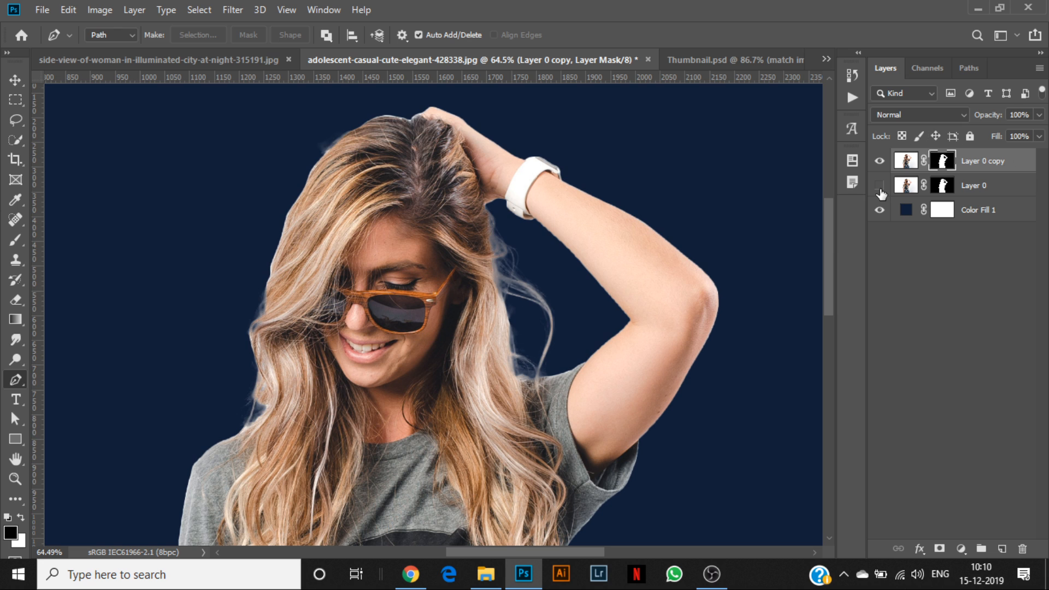
{"action": "scroll", "coordinate": [490, 162], "scroll_direction": "down", "scroll_amount": 4}
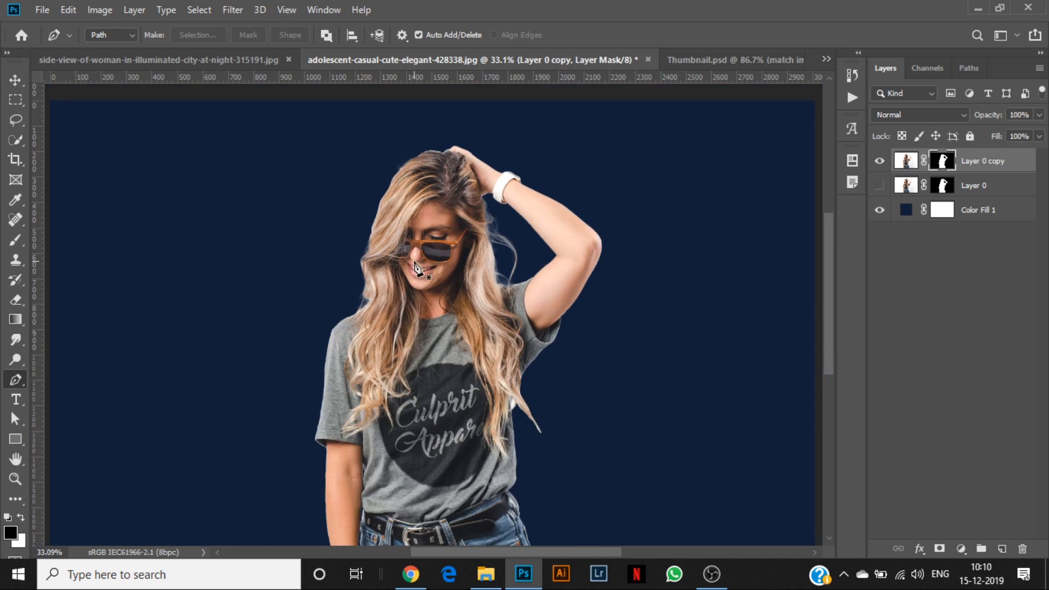
{"action": "key", "text": "v"}
{"action": "left_click_drag", "start_coordinate": [463, 307], "coordinate": [503, 391]}
{"action": "scroll", "coordinate": [502, 390], "scroll_direction": "down", "scroll_amount": 3}
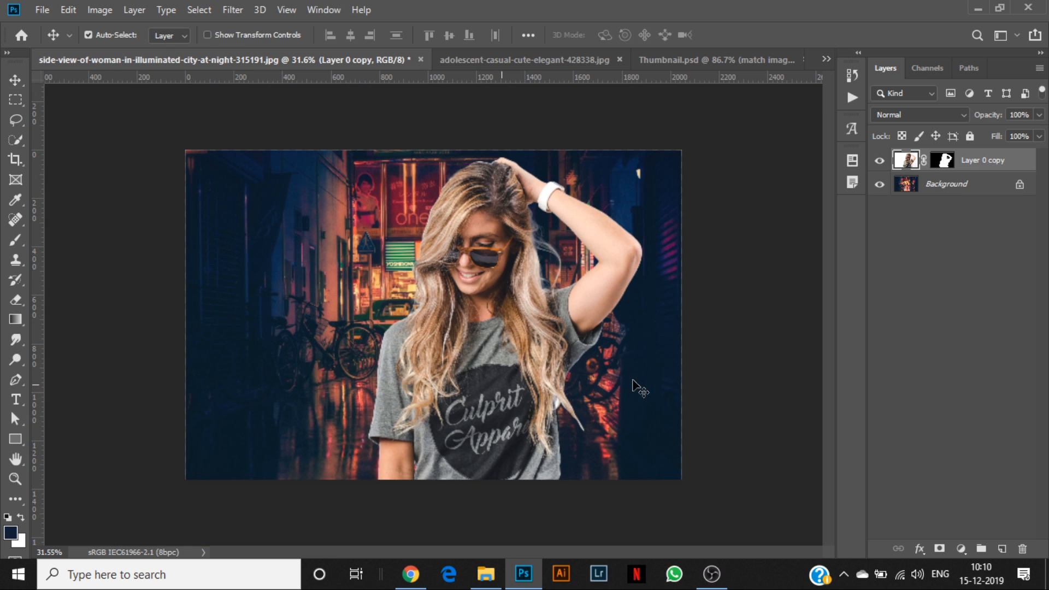
- Scale the woman down with Free Transform and reposition her near the middle of the night street down to her jeans
{"action": "key", "text": "ctrl+t"}
{"action": "left_click_drag", "start_coordinate": [480, 113], "coordinate": [480, 244]}
{"action": "left_click_drag", "start_coordinate": [488, 389], "coordinate": [444, 327]}
{"action": "key", "text": "Return"}
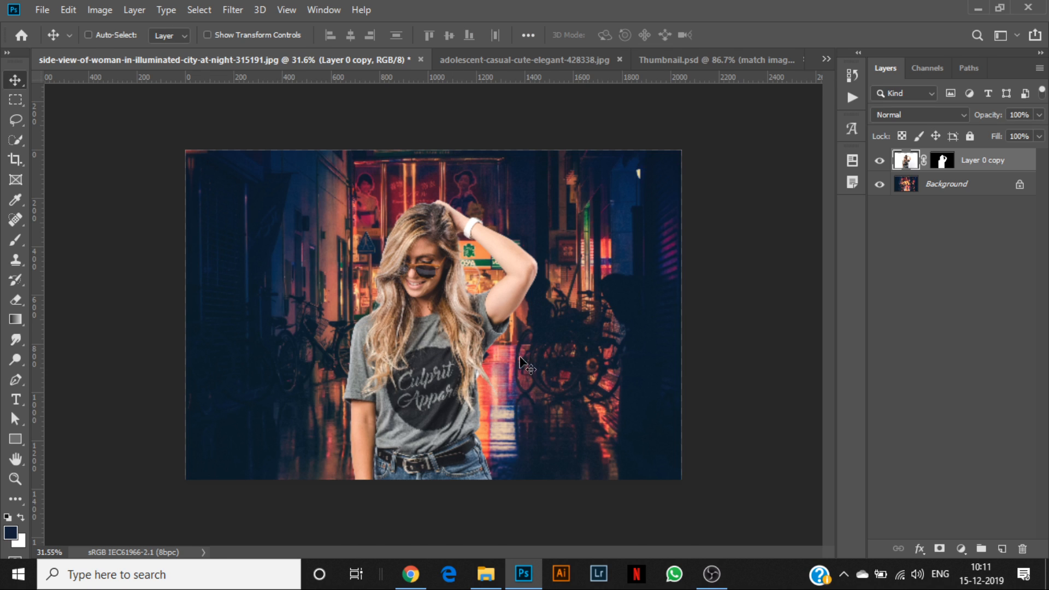
- Move the woman's cutout to the left part of the street scene, over the dark wall
{"action": "scroll", "coordinate": [431, 298], "scroll_direction": "up", "scroll_amount": 2}
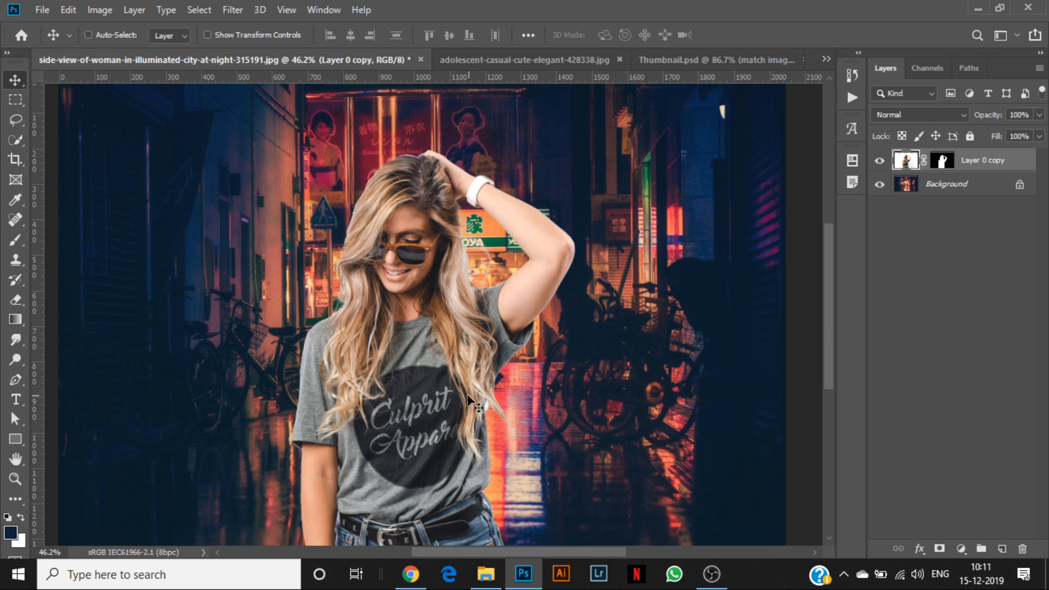
{"action": "left_click_drag", "start_coordinate": [402, 320], "coordinate": [271, 265]}
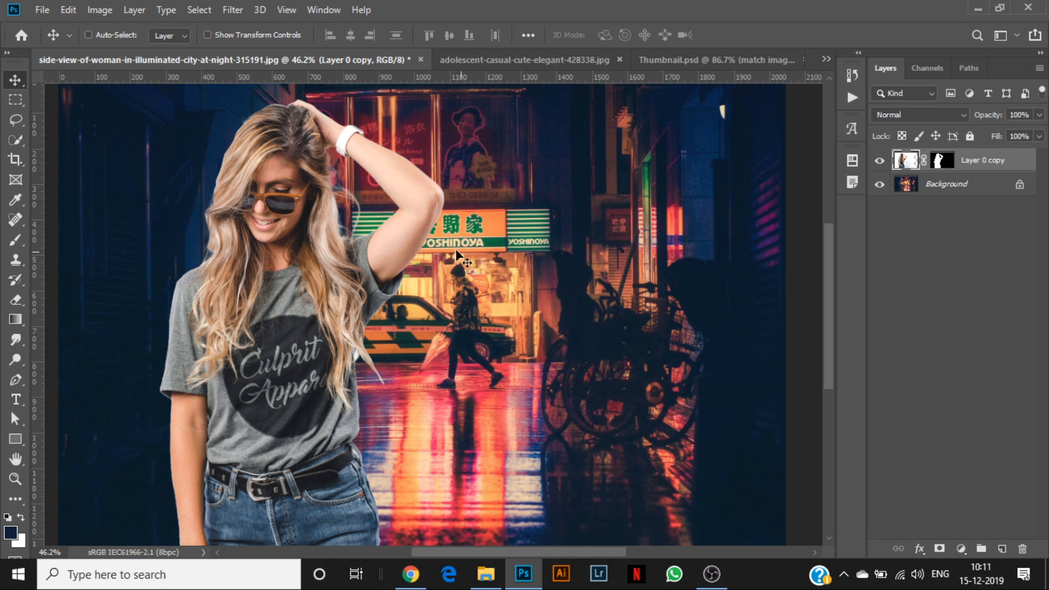
{"action": "scroll", "coordinate": [470, 335], "scroll_direction": "down", "scroll_amount": 1}
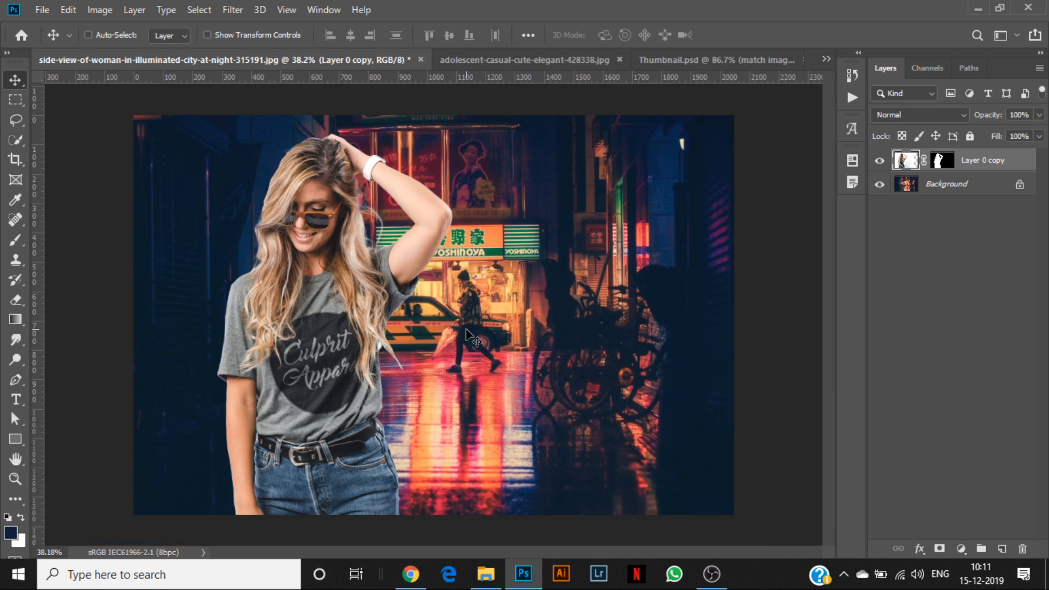
- Move the woman to the middle of the street in front of the lit shop and scale her to about 78.72%
{"action": "left_click_drag", "start_coordinate": [309, 352], "coordinate": [444, 361]}
{"action": "key", "text": "ctrl+t"}
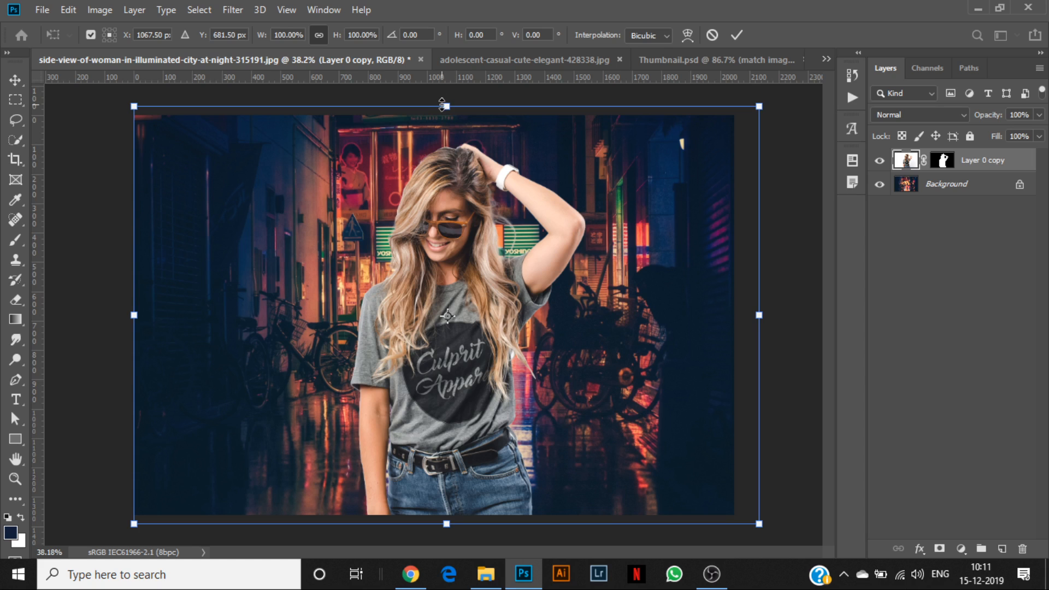
{"action": "left_click_drag", "start_coordinate": [442, 104], "coordinate": [443, 194]}
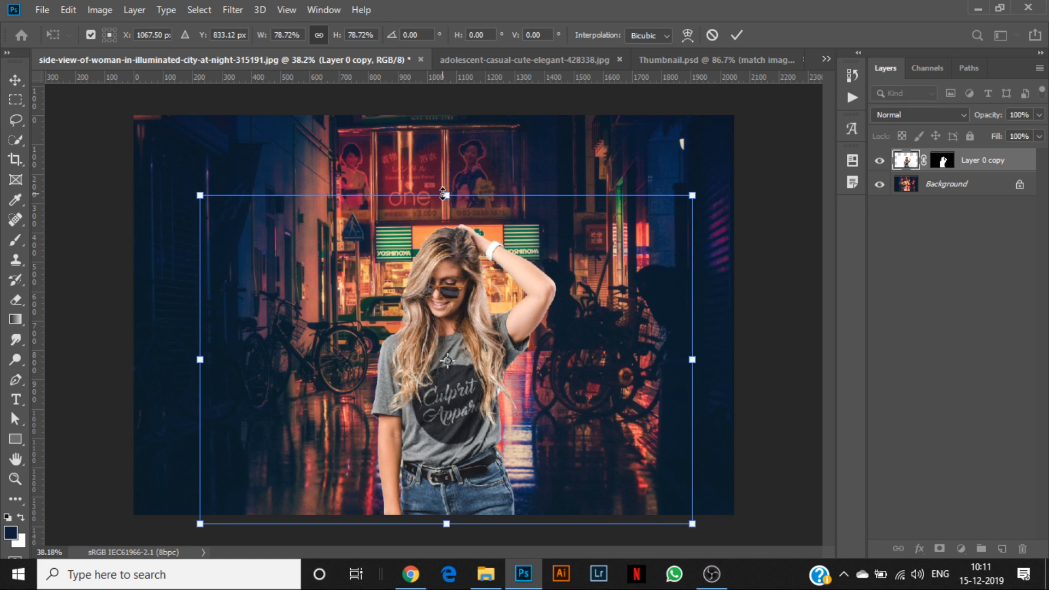
{"action": "key", "text": "Return"}
{"action": "scroll", "coordinate": [441, 311], "scroll_direction": "up", "scroll_amount": 3}
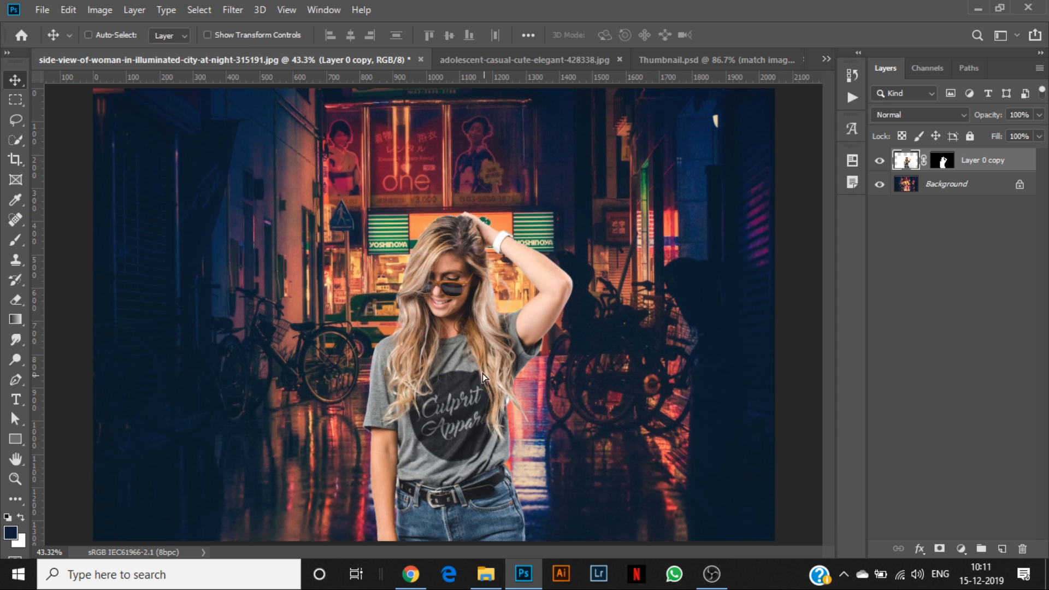
{"action": "mouse_move", "coordinate": [482, 376]}
{"action": "left_mouse_down"}
{"action": "mouse_move", "coordinate": [480, 295]}
{"action": "mouse_move", "coordinate": [481, 374]}
{"action": "left_mouse_up"}
{"action": "scroll", "coordinate": [480, 374], "scroll_direction": "down", "scroll_amount": 2}
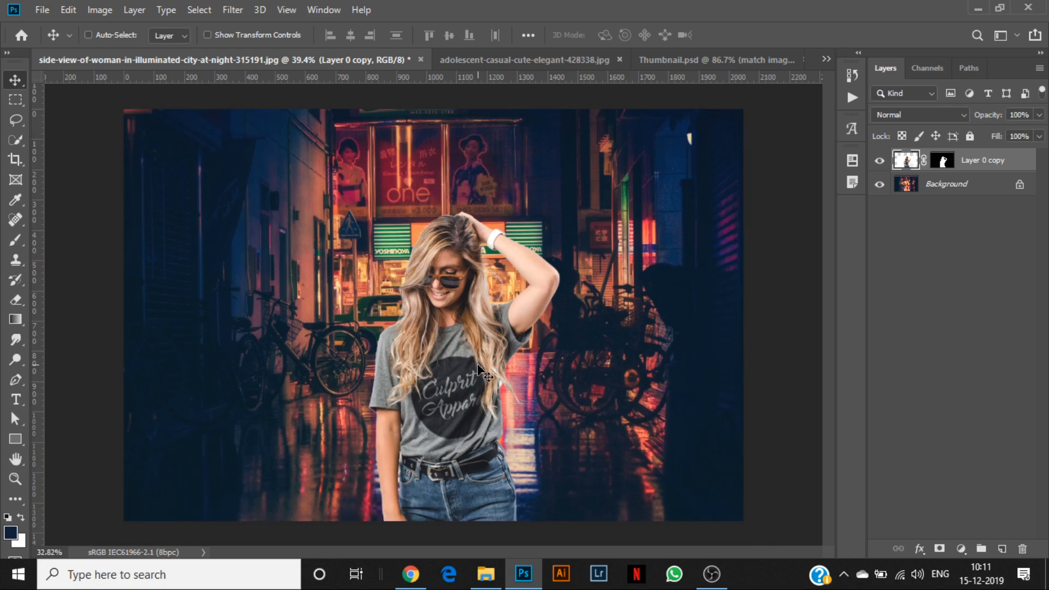
- Add a Curves adjustment layer above the woman and clip it to Layer 0 copy
{"action": "scroll", "coordinate": [481, 374], "scroll_direction": "down", "scroll_amount": 1}
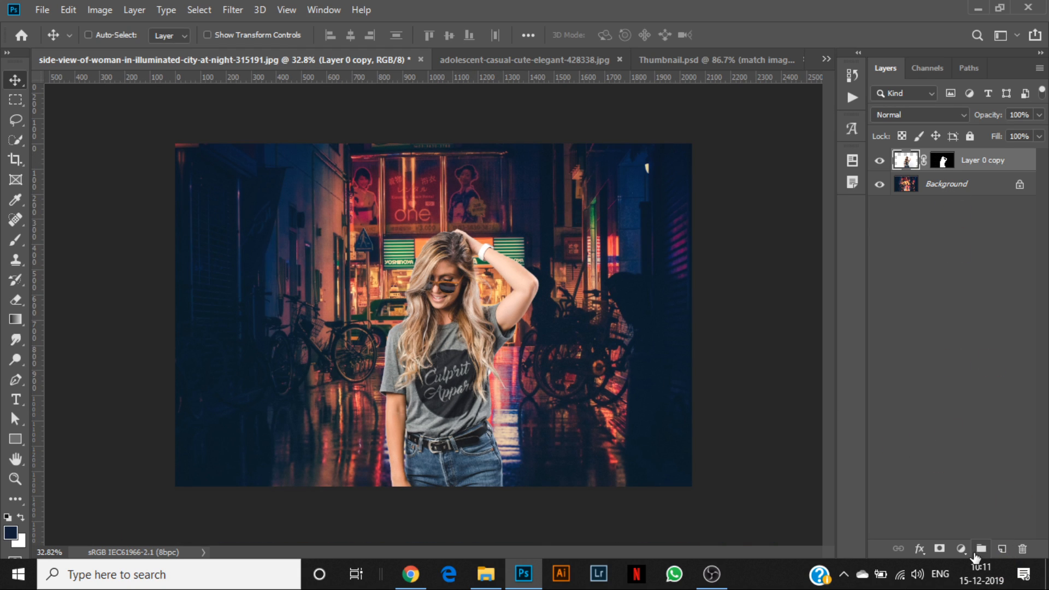
{"action": "left_click", "coordinate": [960, 548]}
{"action": "left_click", "coordinate": [991, 352]}
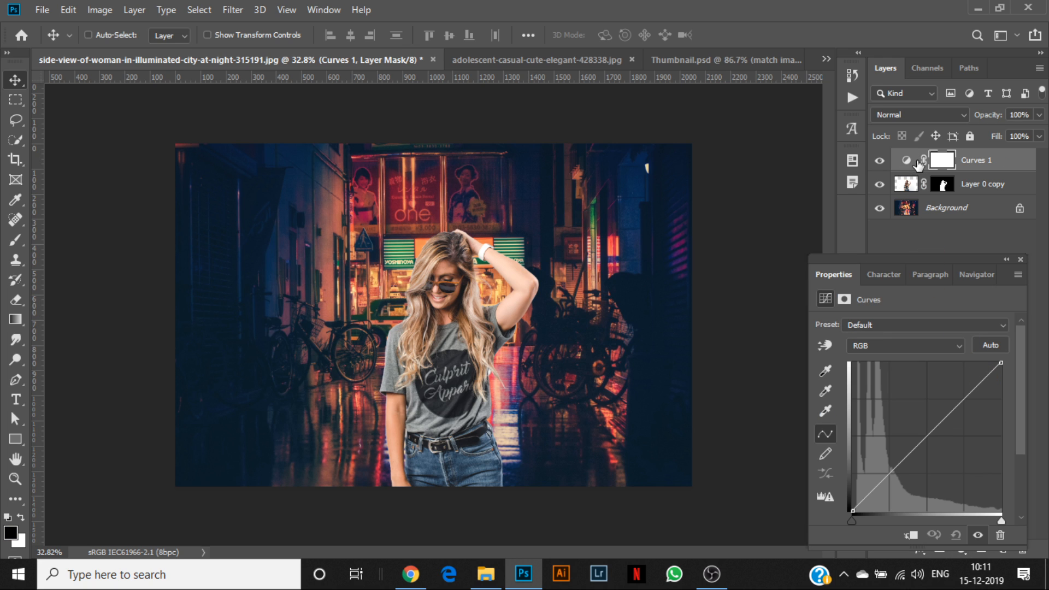
{"action": "mouse_move", "coordinate": [927, 439]}
{"action": "left_mouse_down"}
{"action": "mouse_move", "coordinate": [896, 405]}
{"action": "mouse_move", "coordinate": [978, 480]}
{"action": "mouse_move", "coordinate": [934, 429]}
{"action": "left_mouse_up"}
{"action": "left_click", "coordinate": [912, 535]}
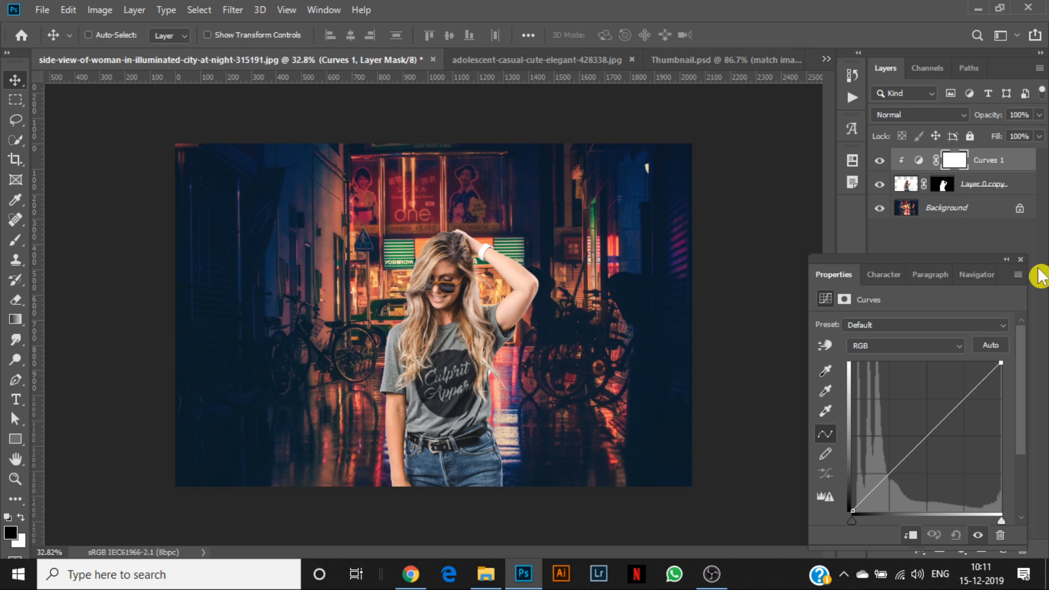
{"action": "left_click", "coordinate": [1019, 259]}
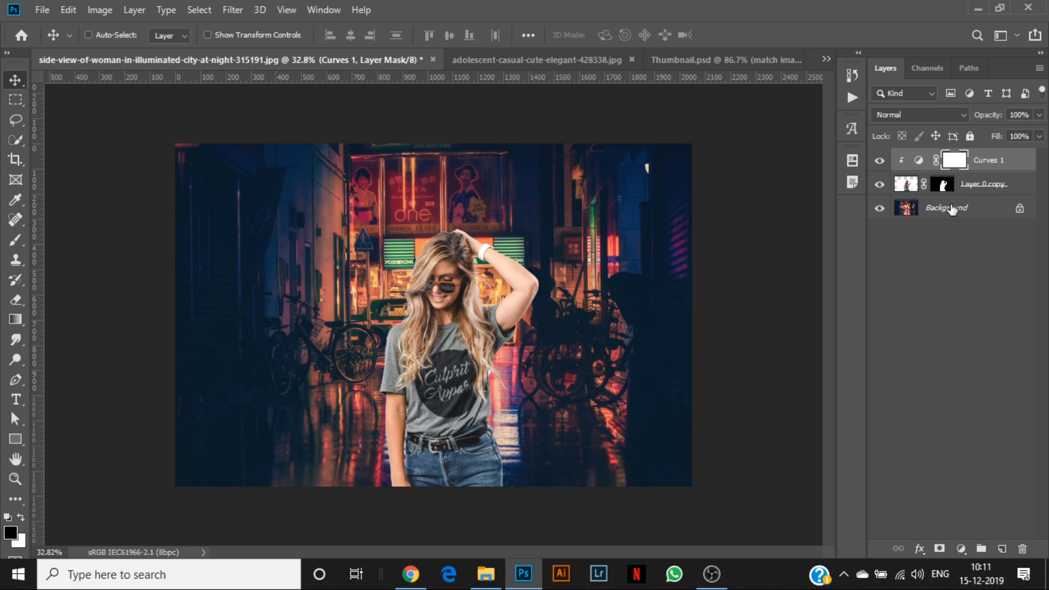
{"action": "left_click", "coordinate": [909, 172], "text": "alt"}
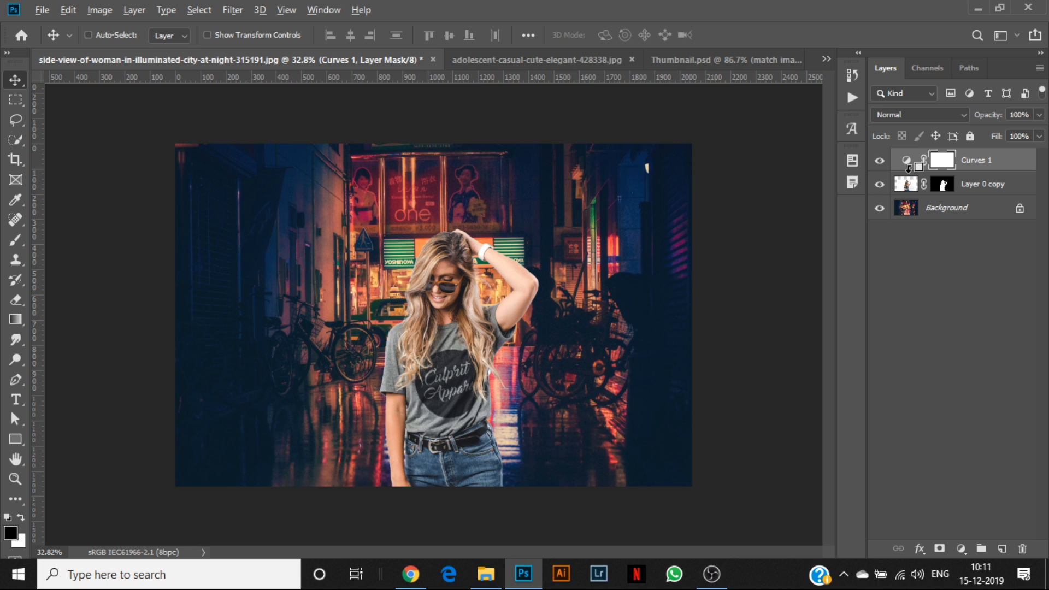
{"action": "left_click", "coordinate": [908, 169], "text": "alt"}
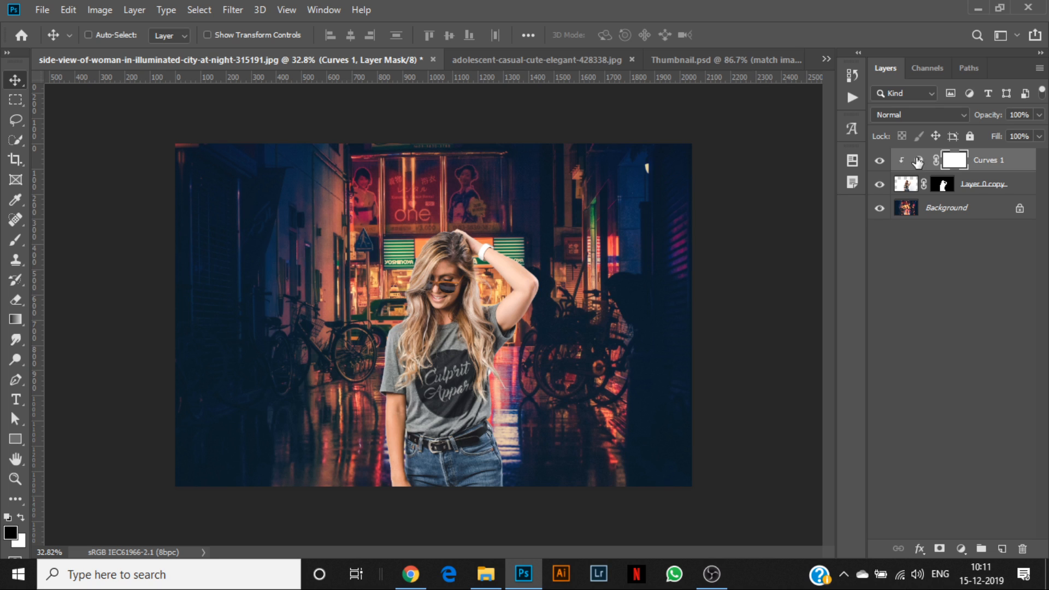
- Open the Curves layer's Auto Color Correction Options and select the Enhance Per Channel Contrast algorithm
{"action": "left_click", "coordinate": [921, 161]}
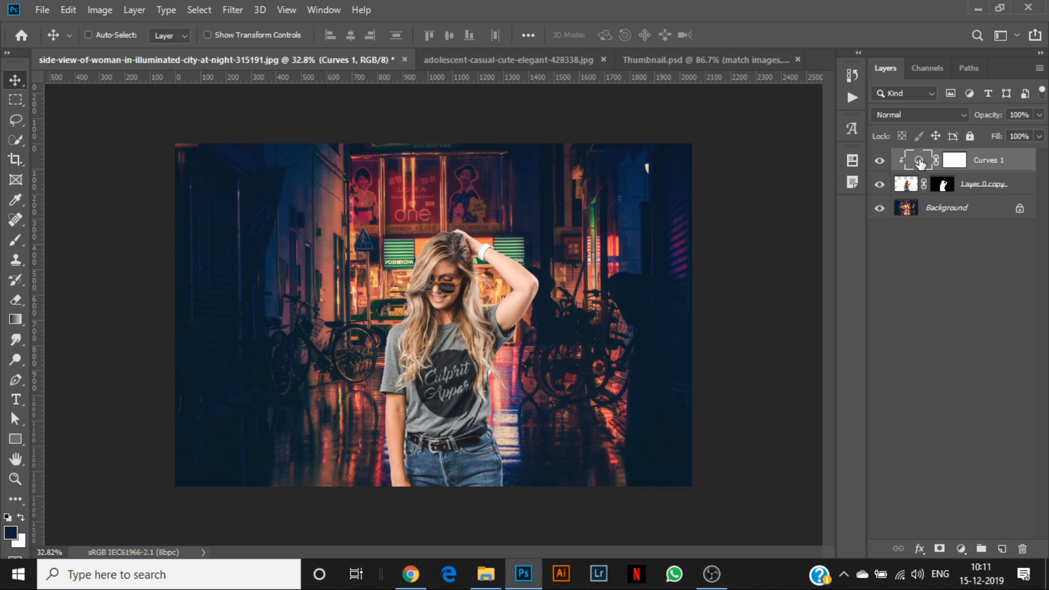
{"action": "double_click", "coordinate": [919, 162]}
{"action": "left_click_drag", "start_coordinate": [929, 264], "coordinate": [850, 202]}
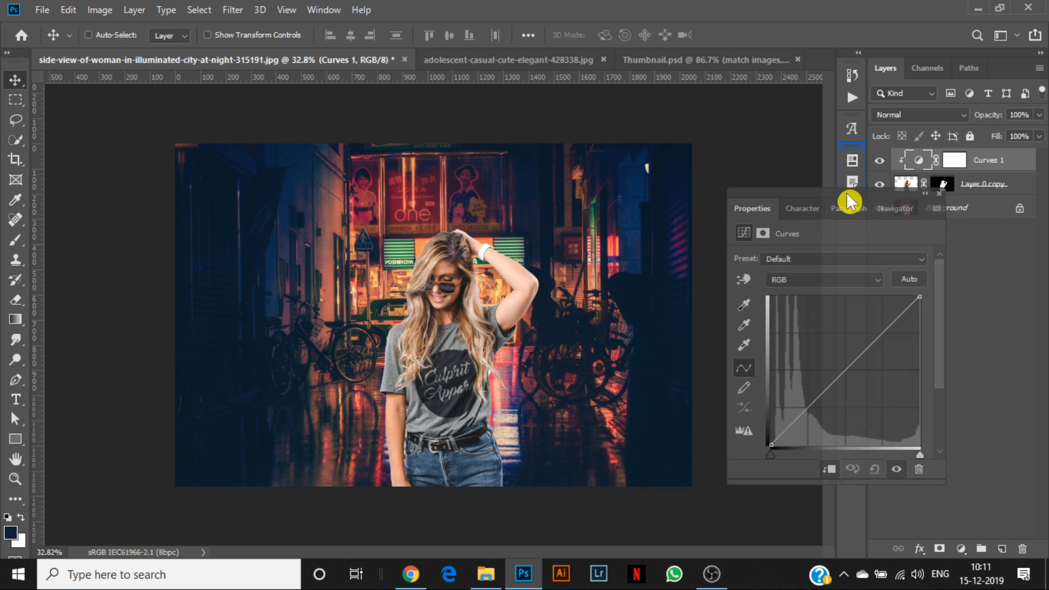
{"action": "left_click", "coordinate": [936, 208]}
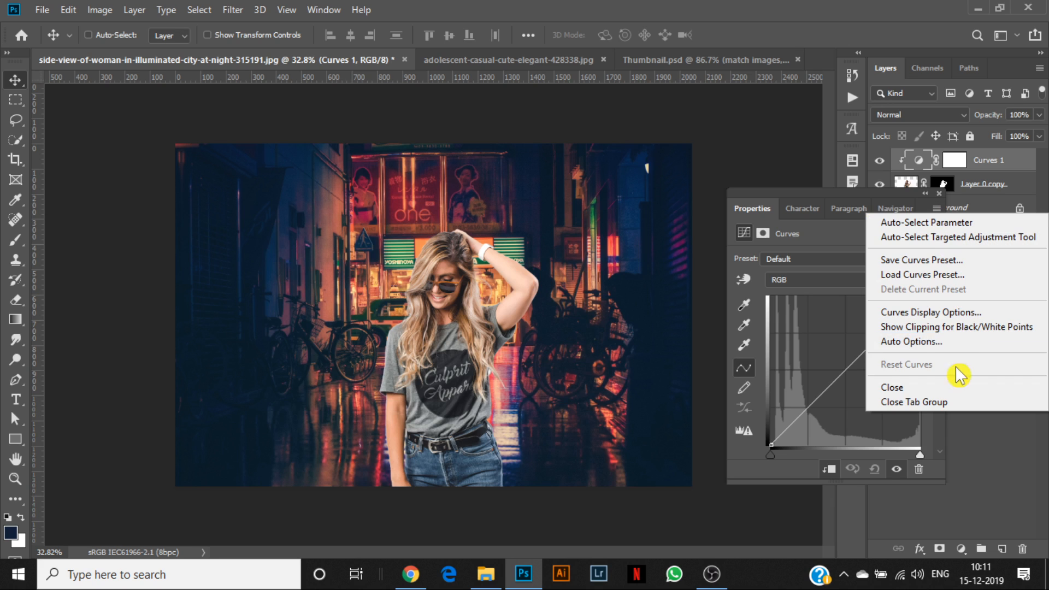
{"action": "left_click", "coordinate": [920, 345]}
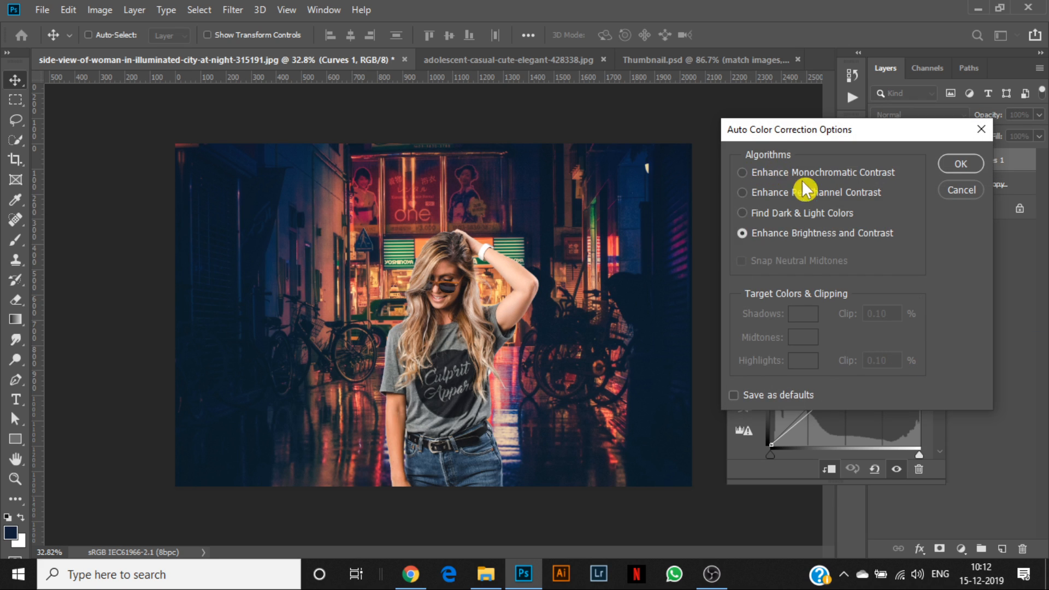
{"action": "left_click", "coordinate": [771, 194]}
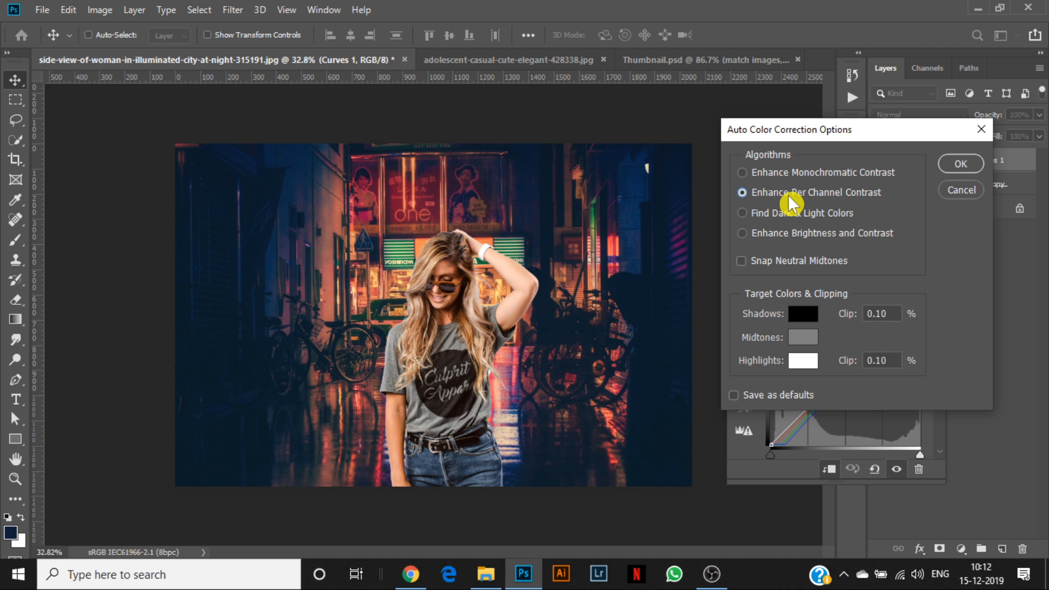
- Set the target shadow color to 0d1f2c by sampling the dark blue area of the street background
{"action": "left_click", "coordinate": [810, 320]}
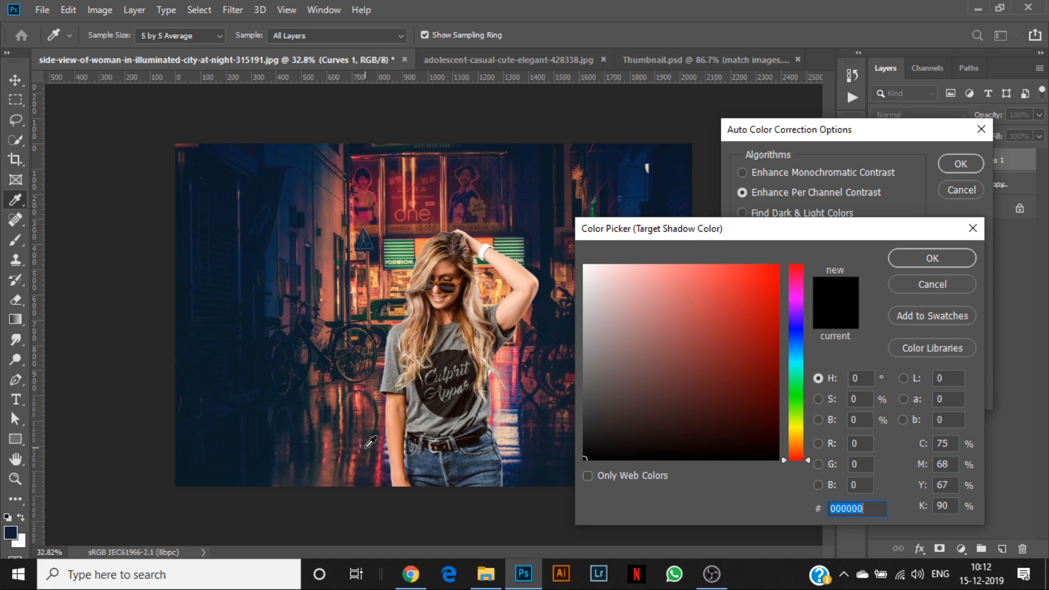
{"action": "left_click_drag", "start_coordinate": [697, 229], "coordinate": [727, 256]}
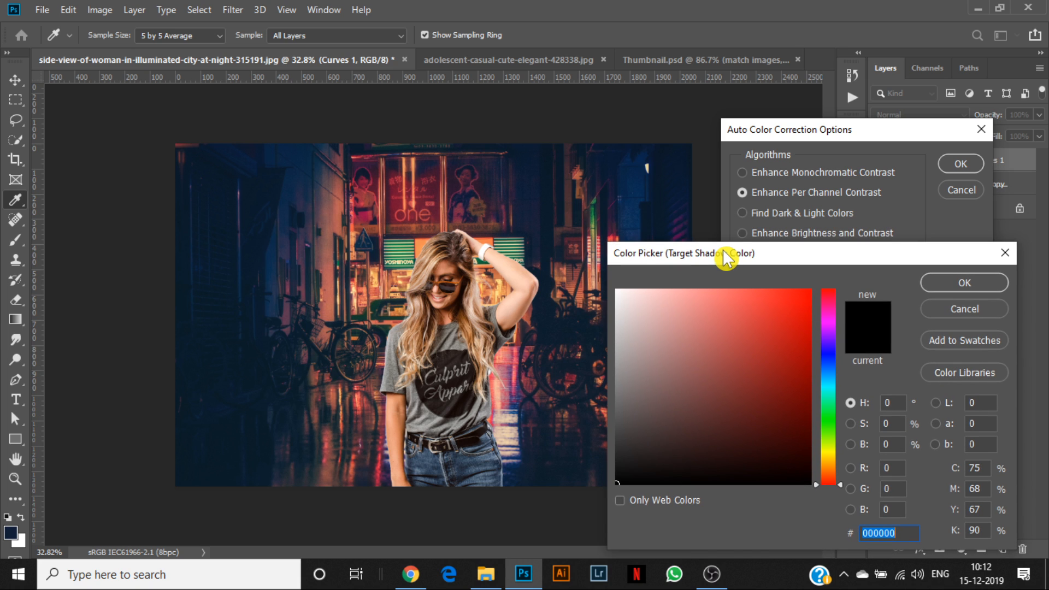
{"action": "left_click", "coordinate": [267, 423]}
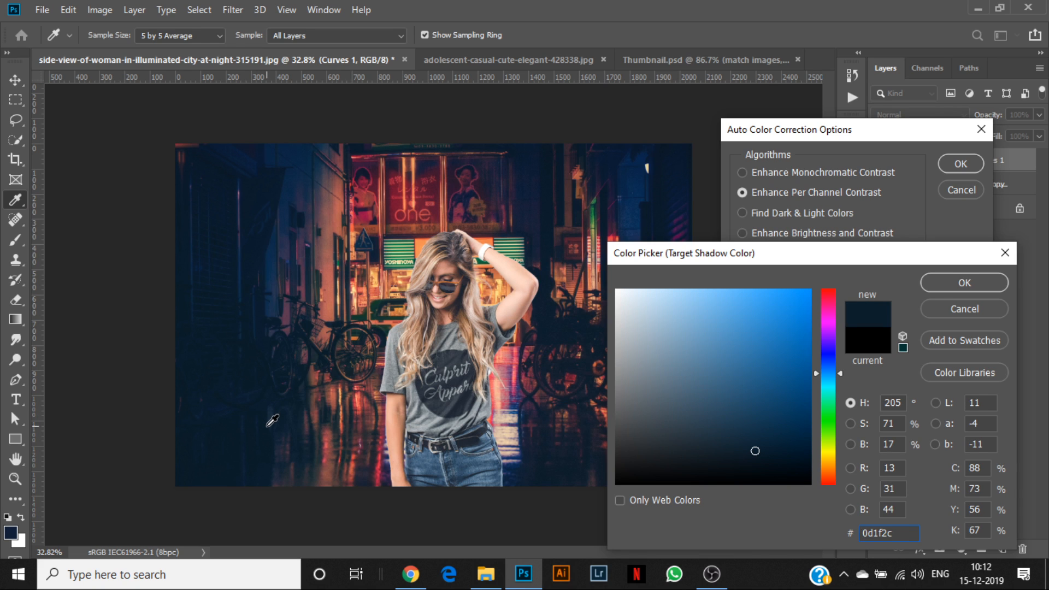
{"action": "left_click", "coordinate": [266, 434]}
{"action": "left_click", "coordinate": [266, 427]}
{"action": "left_click", "coordinate": [272, 419]}
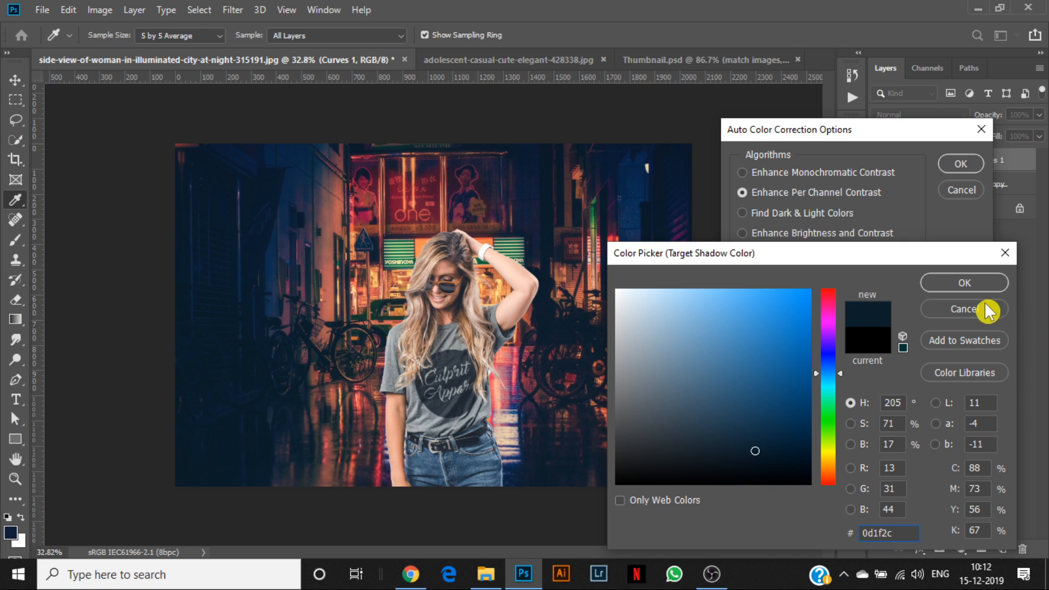
{"action": "left_click", "coordinate": [983, 282]}
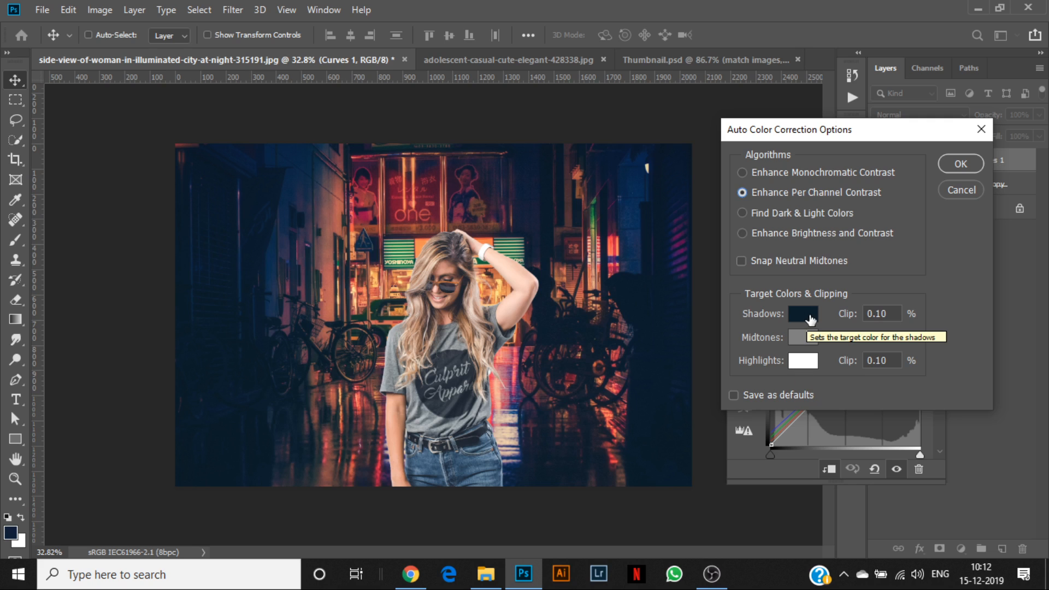
- Set the target highlight color to d0beab by sampling the bright reflection on the wet street and softening the picked shade
{"action": "left_click", "coordinate": [813, 362]}
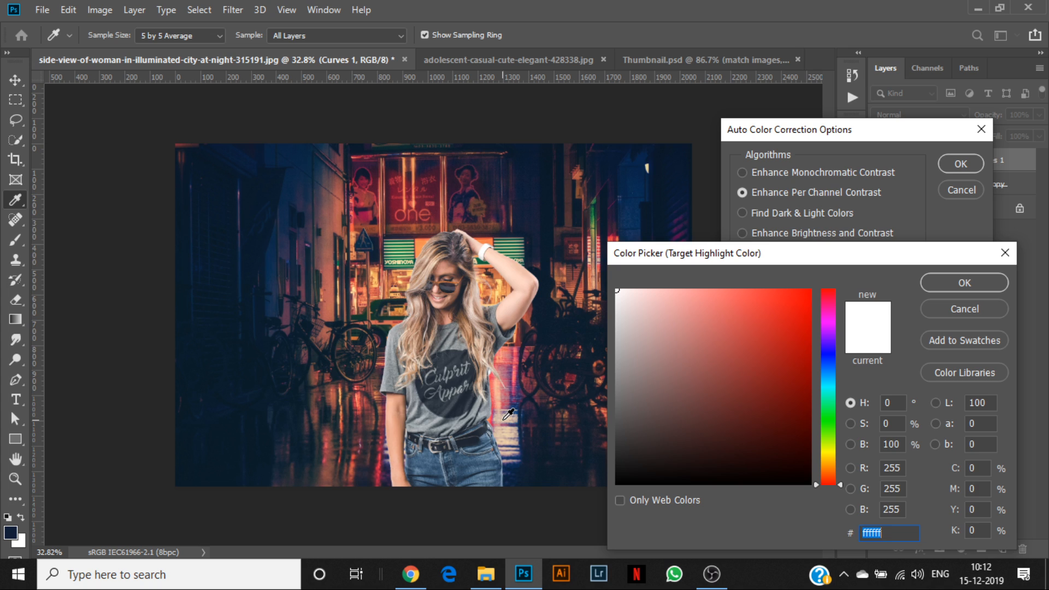
{"action": "left_click", "coordinate": [502, 420]}
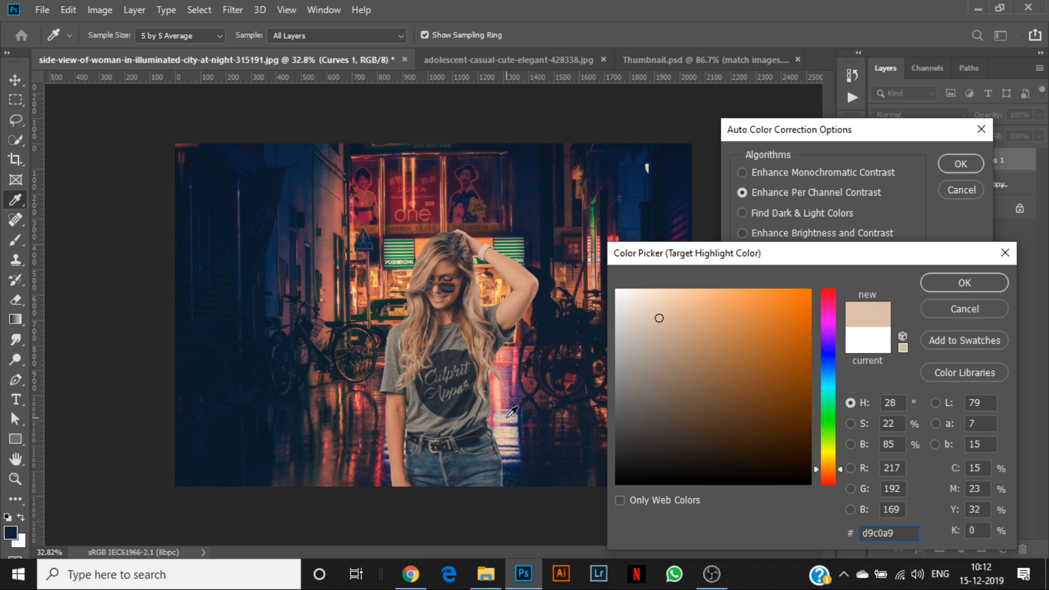
{"action": "left_click_drag", "start_coordinate": [658, 318], "coordinate": [653, 327]}
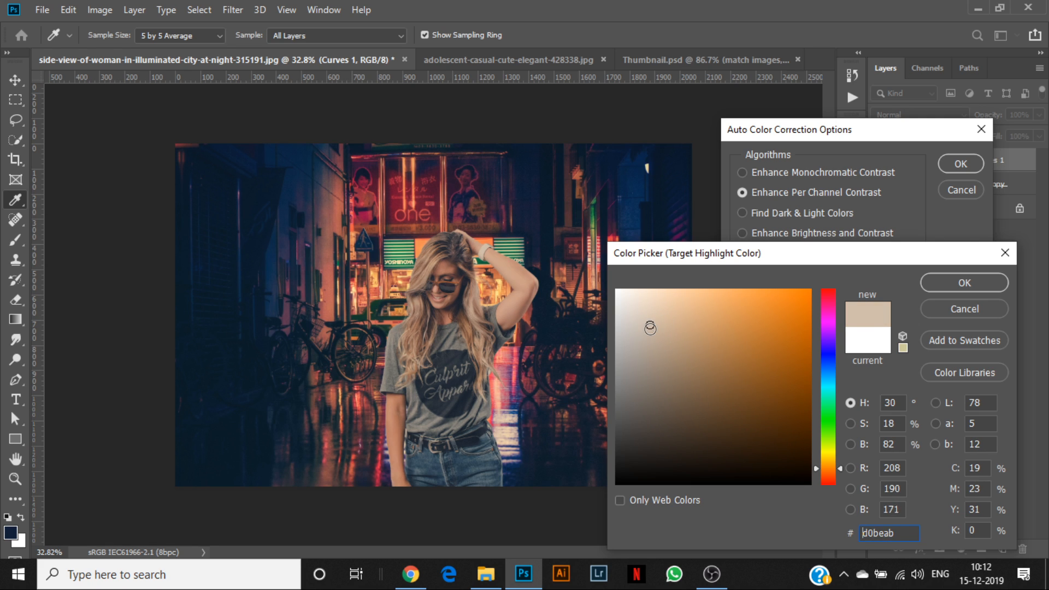
{"action": "left_click", "coordinate": [964, 282]}
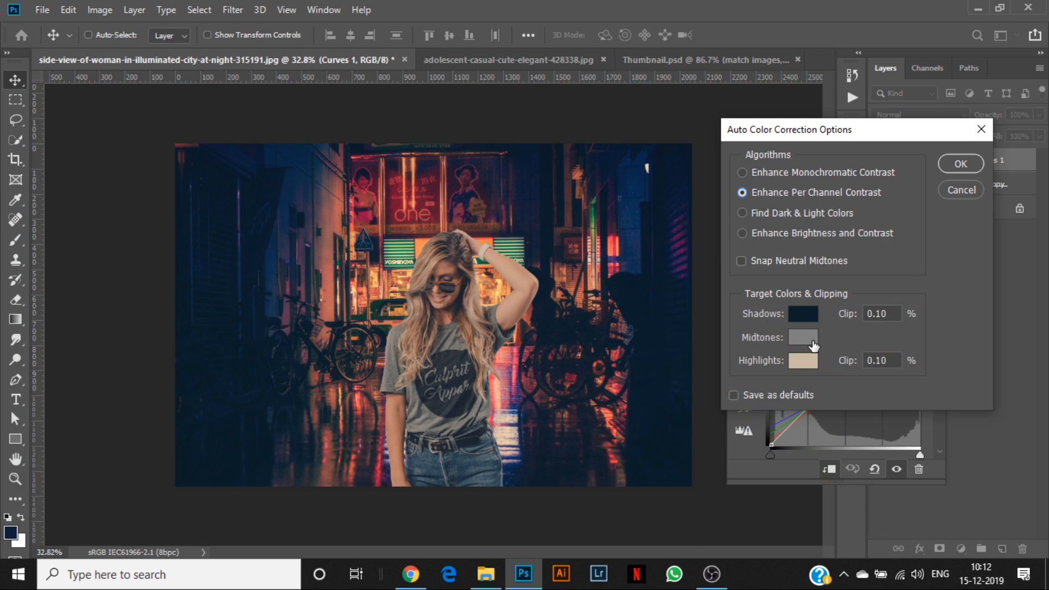
- Set the target midtone color to 817d84, a near-neutral gray in the purple hue sampled from the background wall
{"action": "left_click", "coordinate": [812, 345]}
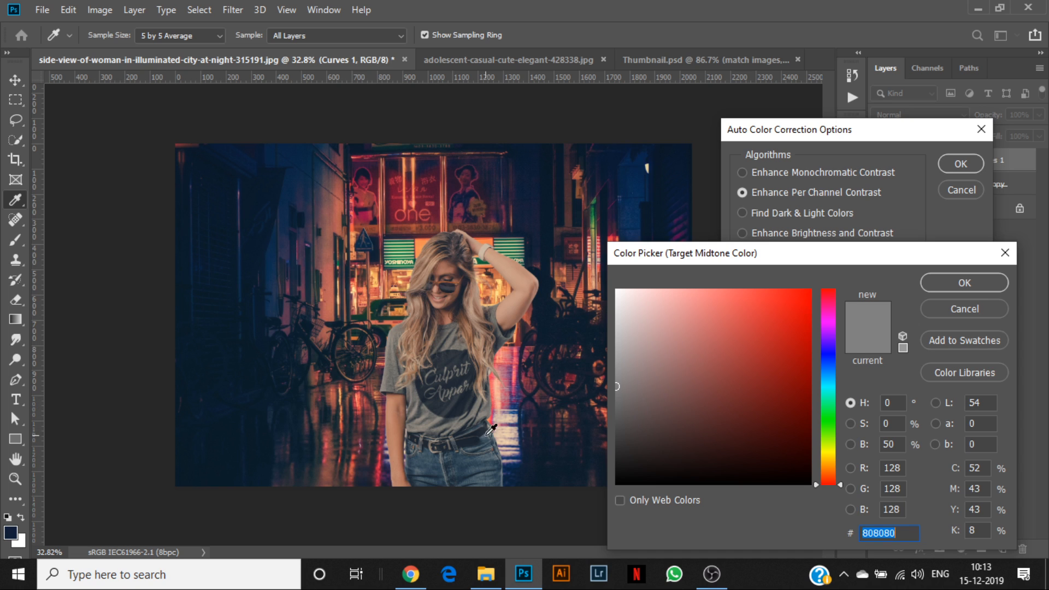
{"action": "left_click", "coordinate": [511, 392]}
{"action": "left_click", "coordinate": [510, 387]}
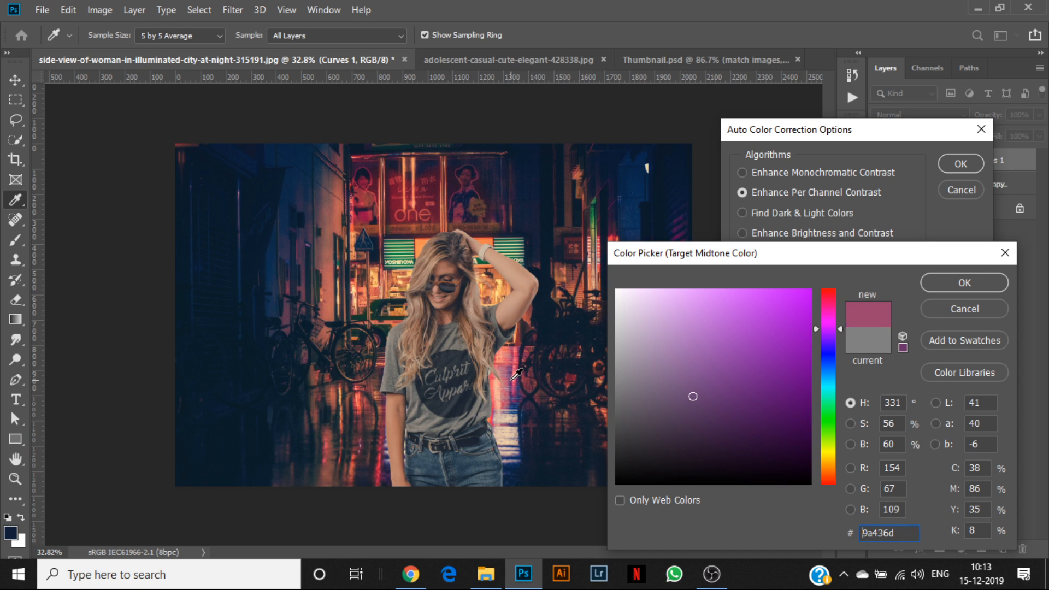
{"action": "left_click", "coordinate": [511, 470]}
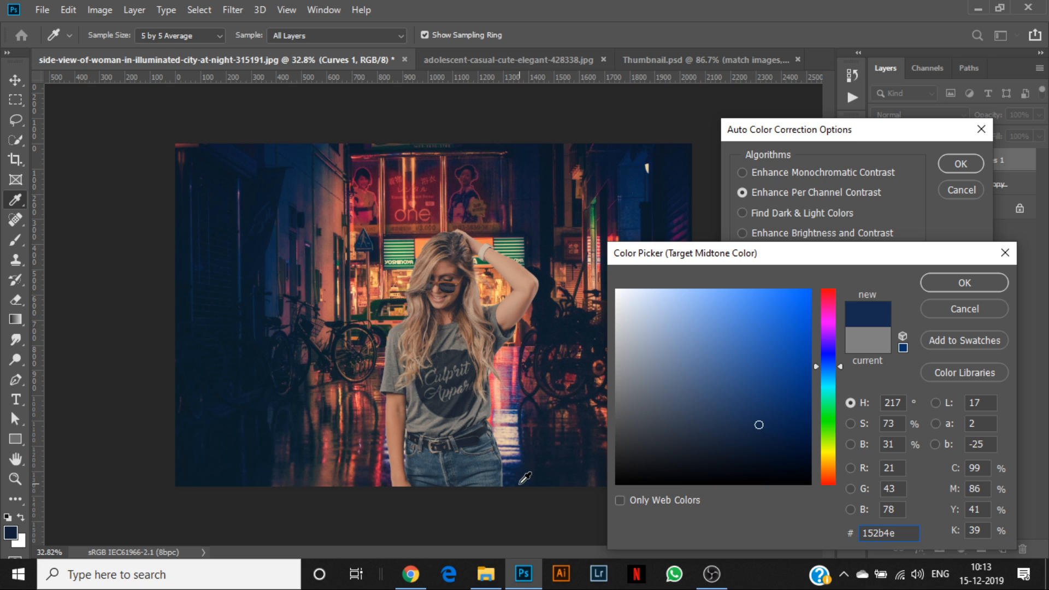
{"action": "left_click", "coordinate": [548, 472]}
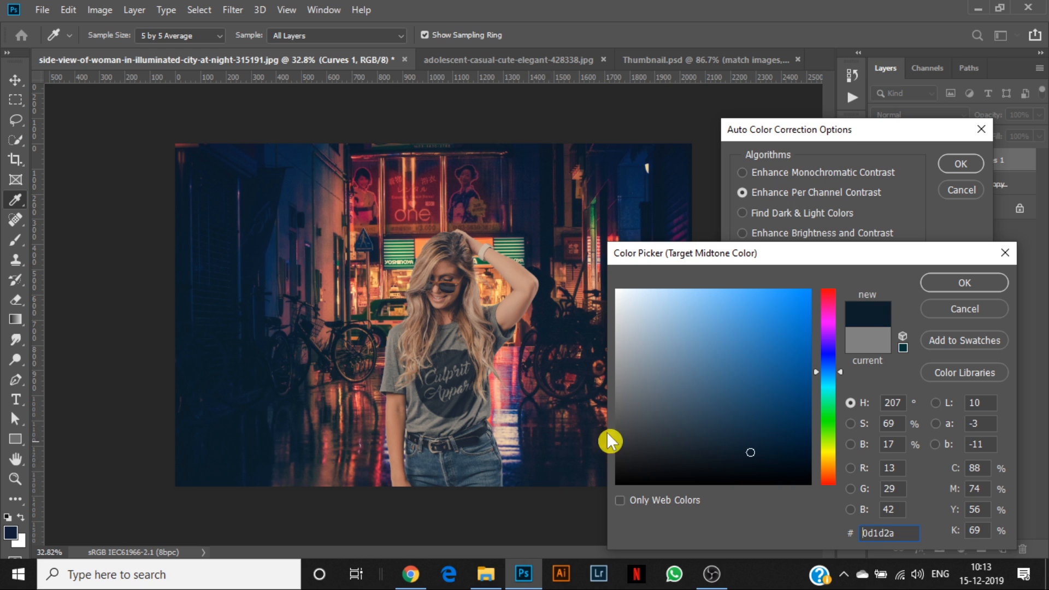
{"action": "left_click_drag", "start_coordinate": [632, 402], "coordinate": [624, 383]}
{"action": "left_click", "coordinate": [336, 213]}
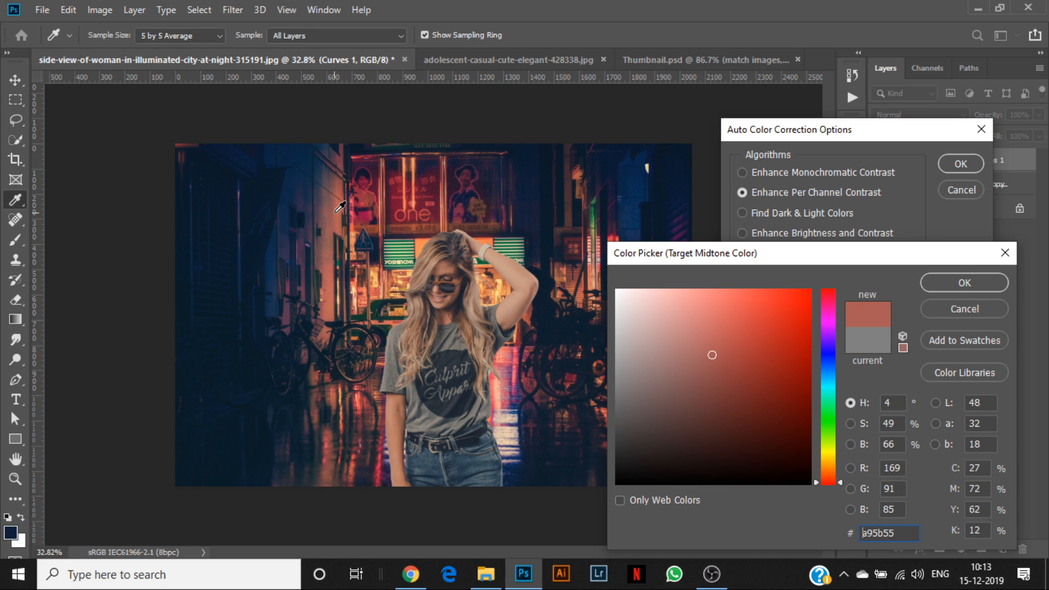
{"action": "left_click", "coordinate": [321, 200]}
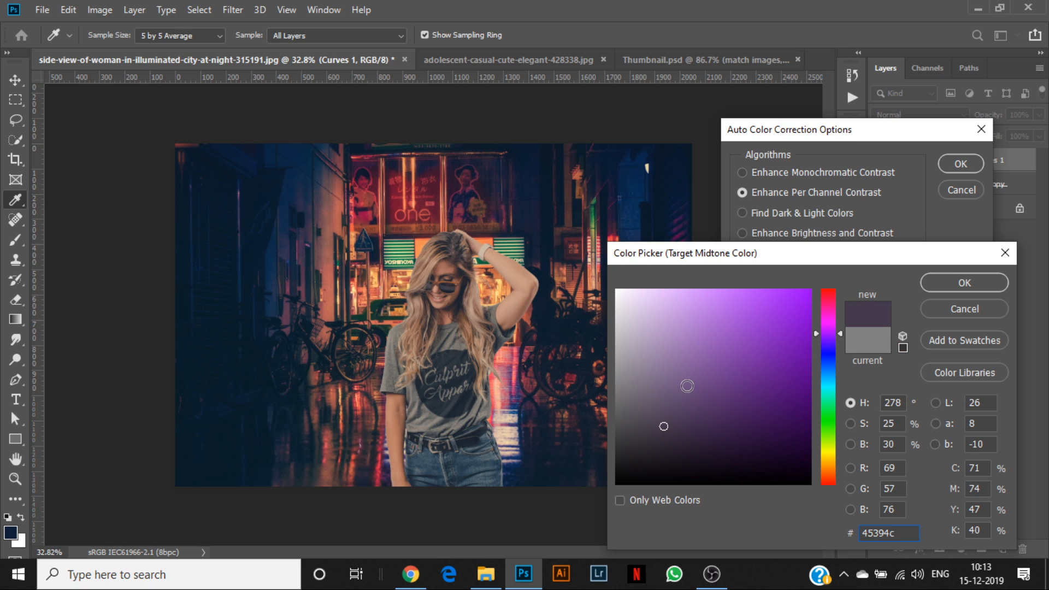
{"action": "left_click", "coordinate": [637, 393]}
{"action": "left_click", "coordinate": [625, 382]}
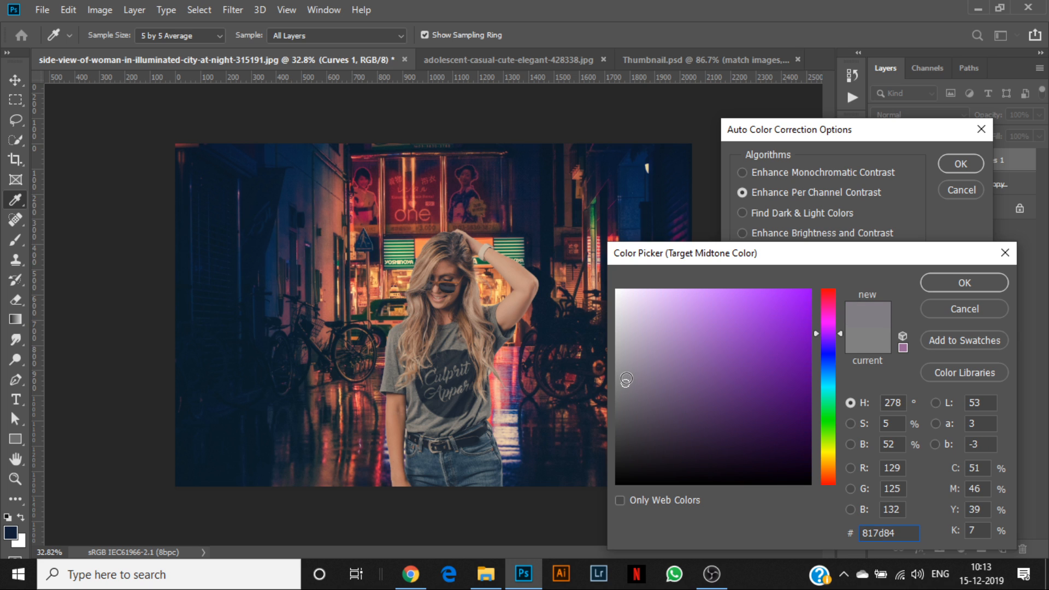
{"action": "left_click", "coordinate": [969, 288]}
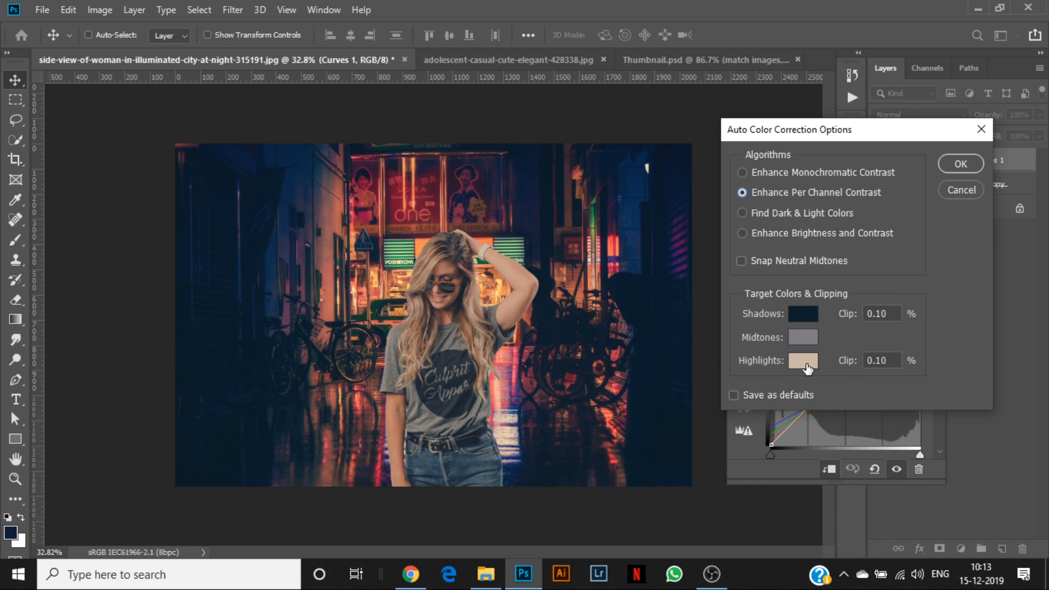
- Set the target highlight color to b59b90 from the street reflection and apply the correction options without saving the target colors as defaults
{"action": "left_click", "coordinate": [808, 368]}
{"action": "left_click", "coordinate": [515, 425]}
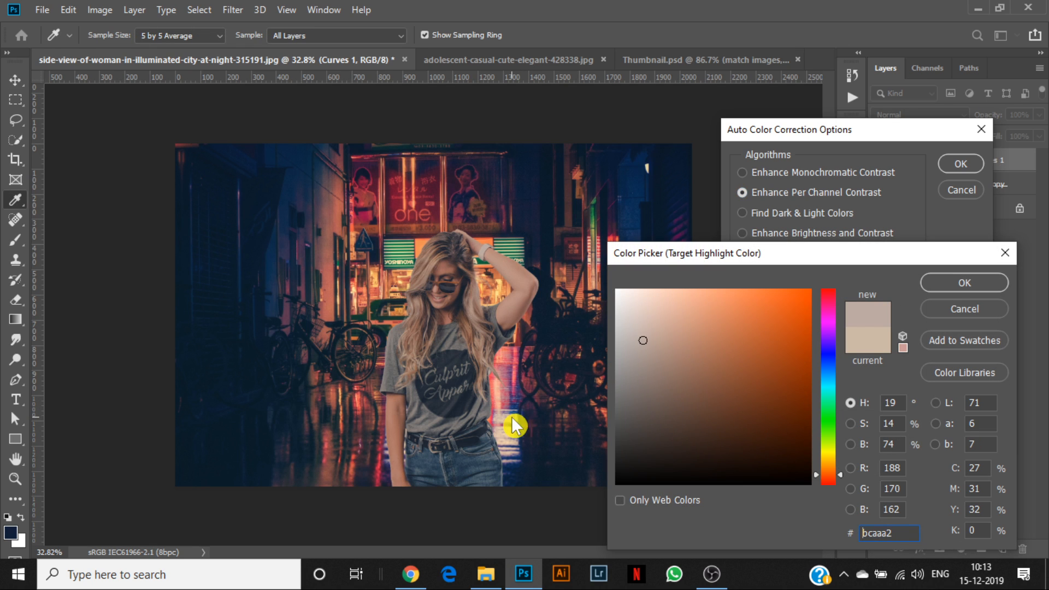
{"action": "left_click", "coordinate": [655, 345]}
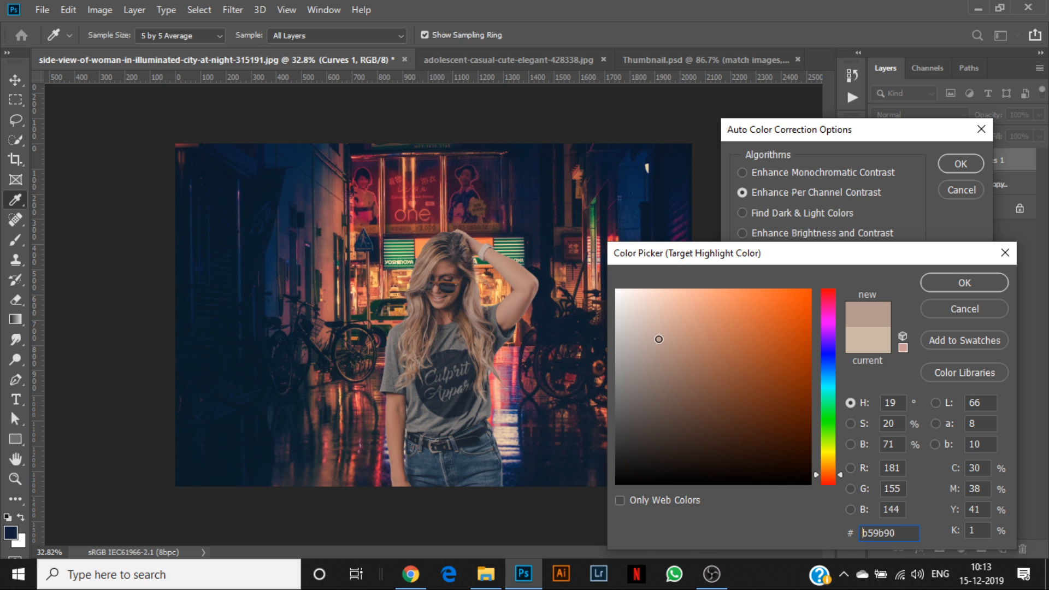
{"action": "left_click", "coordinate": [999, 283]}
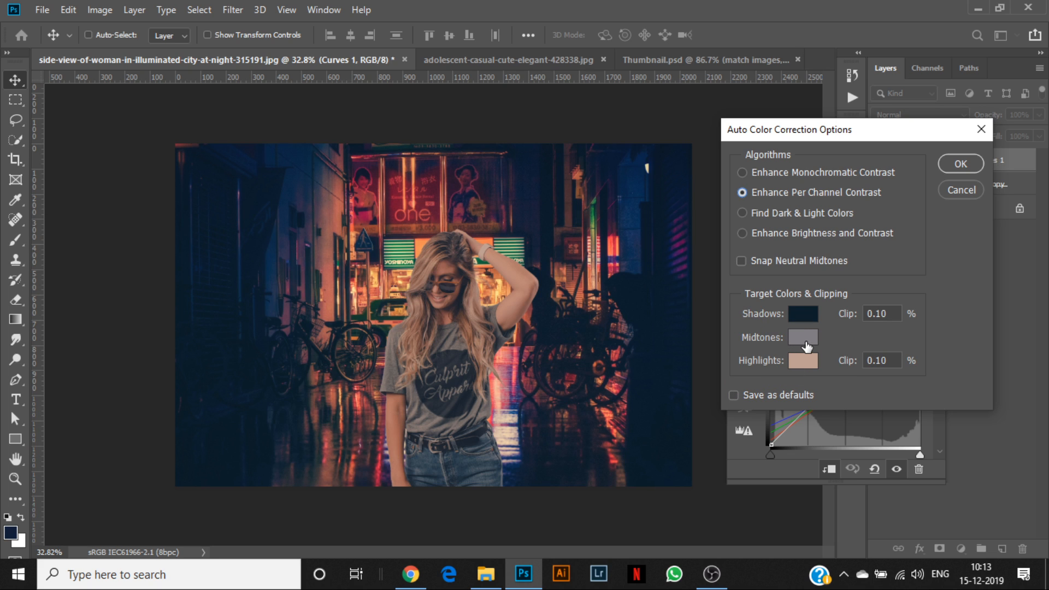
{"action": "left_click", "coordinate": [957, 164]}
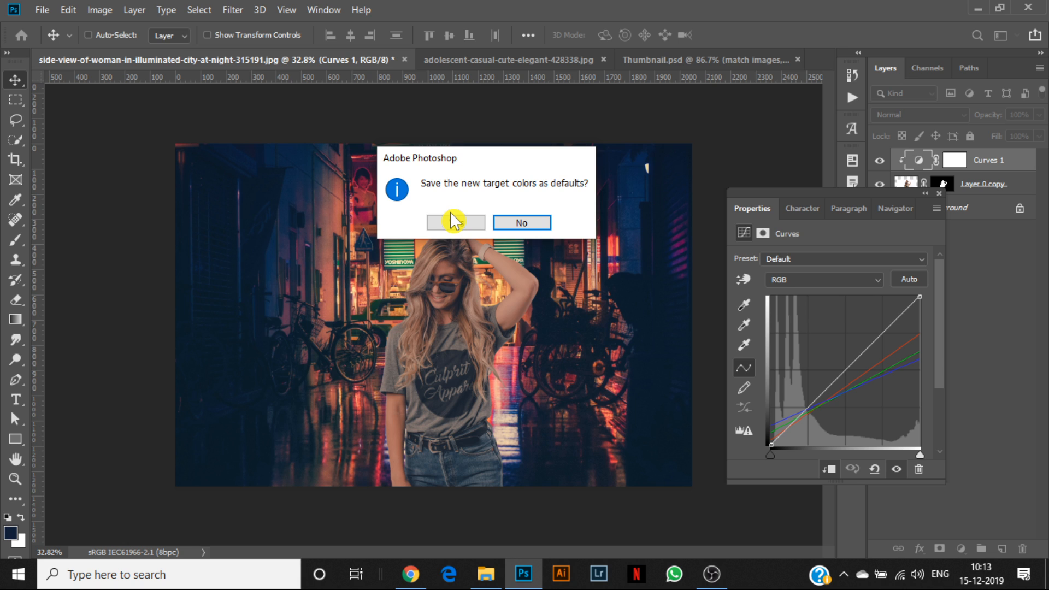
{"action": "left_click", "coordinate": [508, 223]}
- Add a middle point to the RGB curve and move its black point slightly inward to deepen the woman's shadows
{"action": "scroll", "coordinate": [448, 322], "scroll_direction": "up", "scroll_amount": 5}
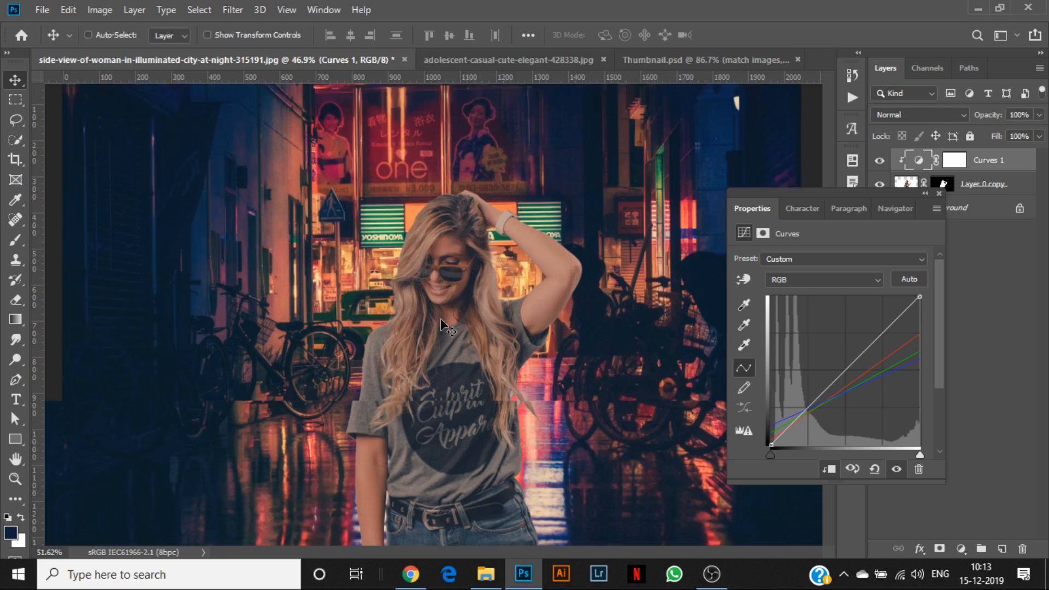
{"action": "scroll", "coordinate": [519, 327], "scroll_direction": "down", "scroll_amount": 2}
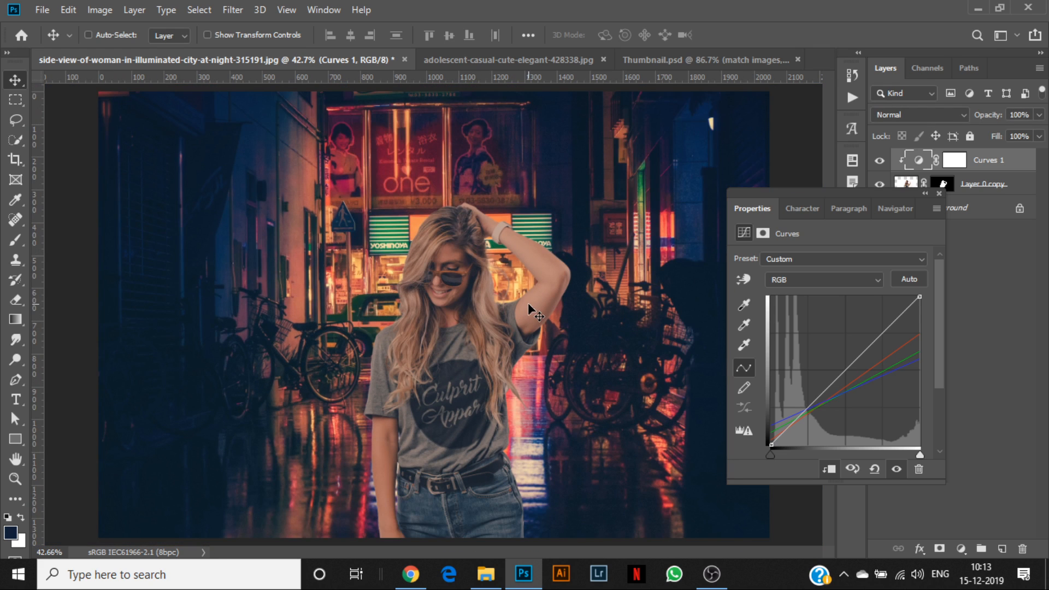
{"action": "scroll", "coordinate": [528, 303], "scroll_direction": "up", "scroll_amount": 2}
{"action": "left_click", "coordinate": [924, 296]}
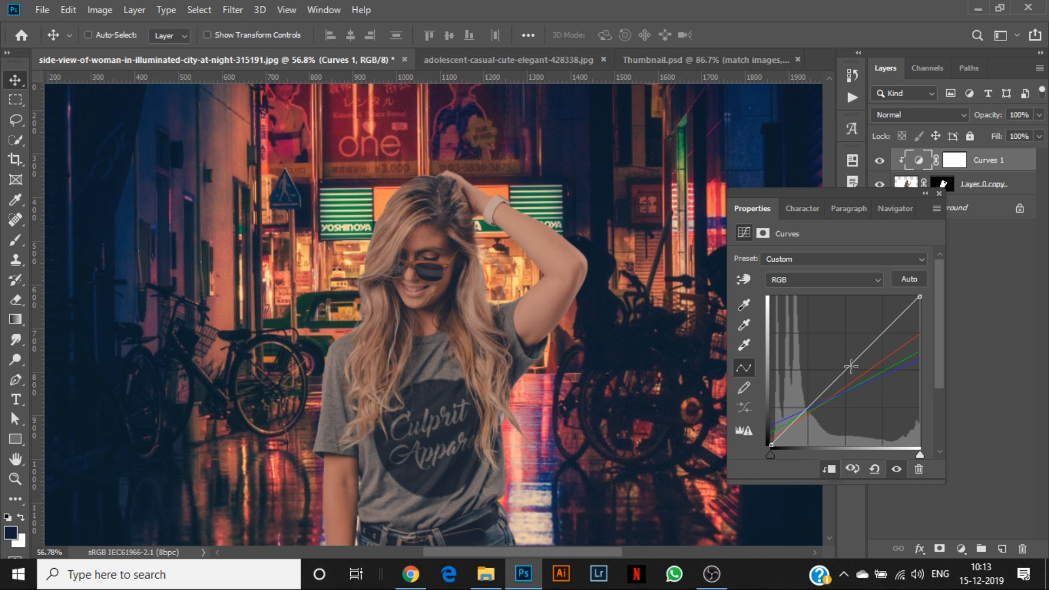
{"action": "scroll", "coordinate": [497, 323], "scroll_direction": "down", "scroll_amount": 1}
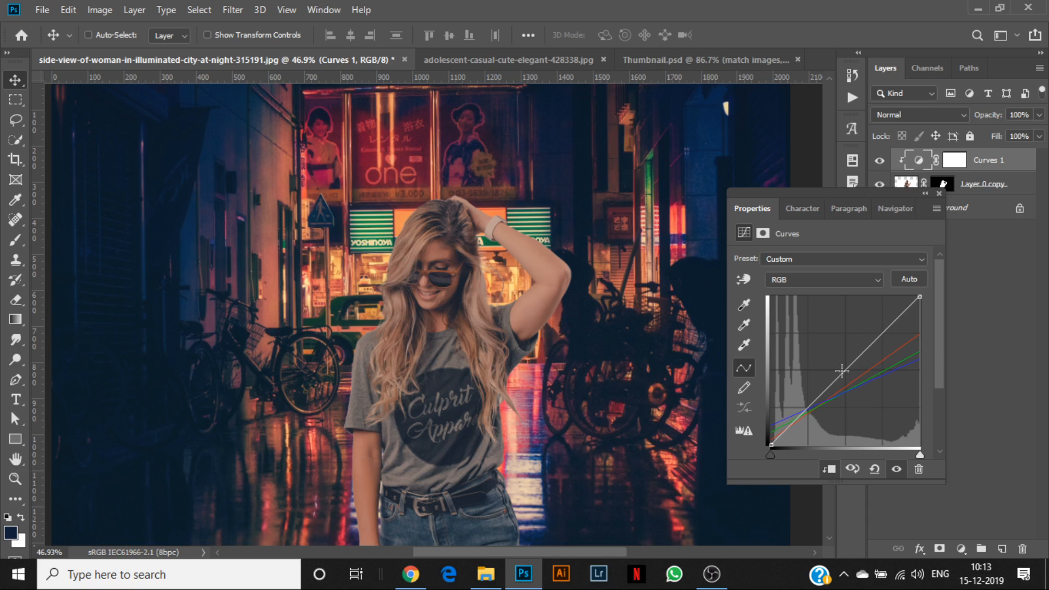
{"action": "left_click", "coordinate": [847, 372]}
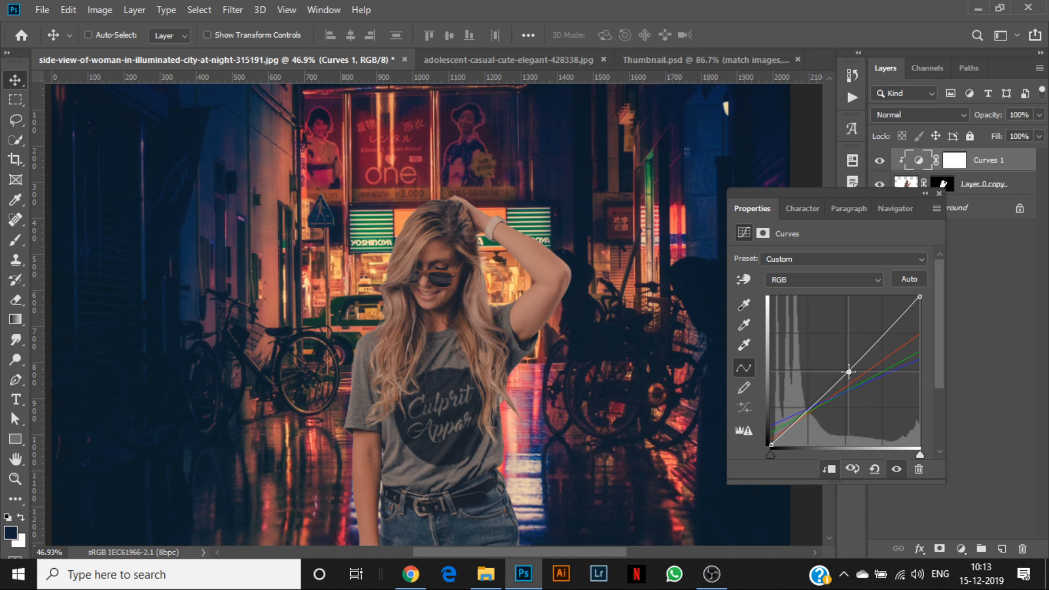
{"action": "mouse_move", "coordinate": [770, 444]}
{"action": "left_mouse_down"}
{"action": "mouse_move", "coordinate": [799, 451]}
{"action": "mouse_move", "coordinate": [783, 455]}
{"action": "left_mouse_up"}
{"action": "scroll", "coordinate": [331, 321], "scroll_direction": "down", "scroll_amount": 4}
{"action": "scroll", "coordinate": [343, 318], "scroll_direction": "up", "scroll_amount": 4}
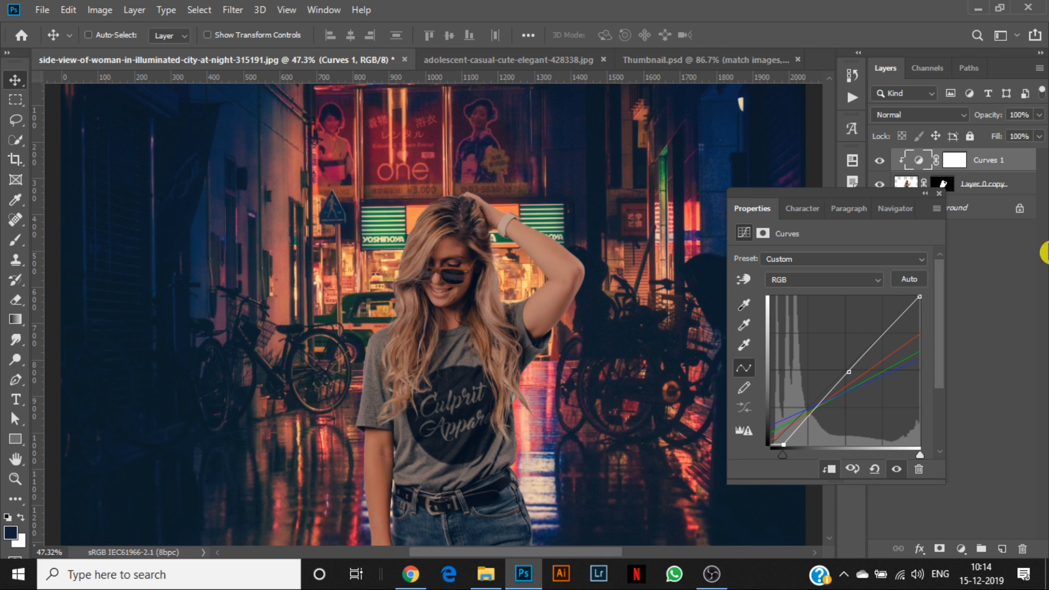
{"action": "left_click", "coordinate": [939, 194]}
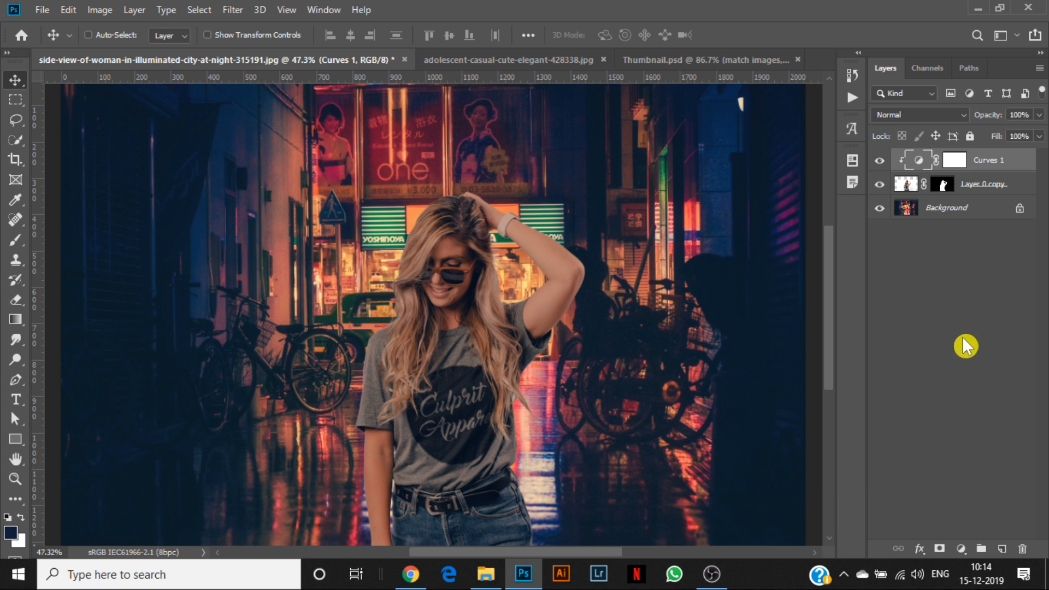
- Add a Brightness/Contrast adjustment layer above the Curves layer, clip it to the woman's layer and reduce its contrast
{"action": "left_click", "coordinate": [960, 548]}
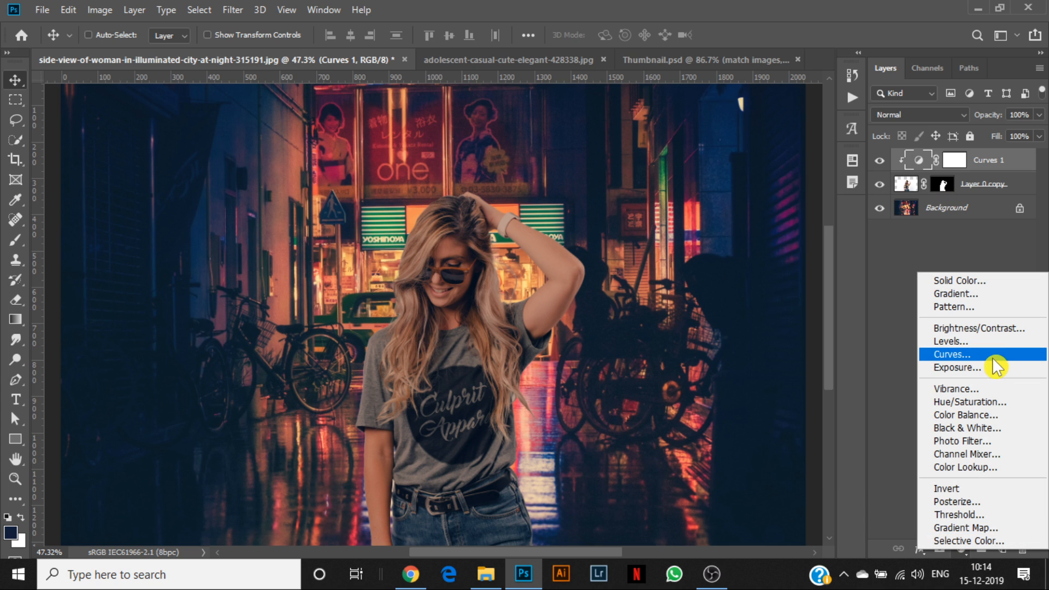
{"action": "left_click", "coordinate": [993, 328]}
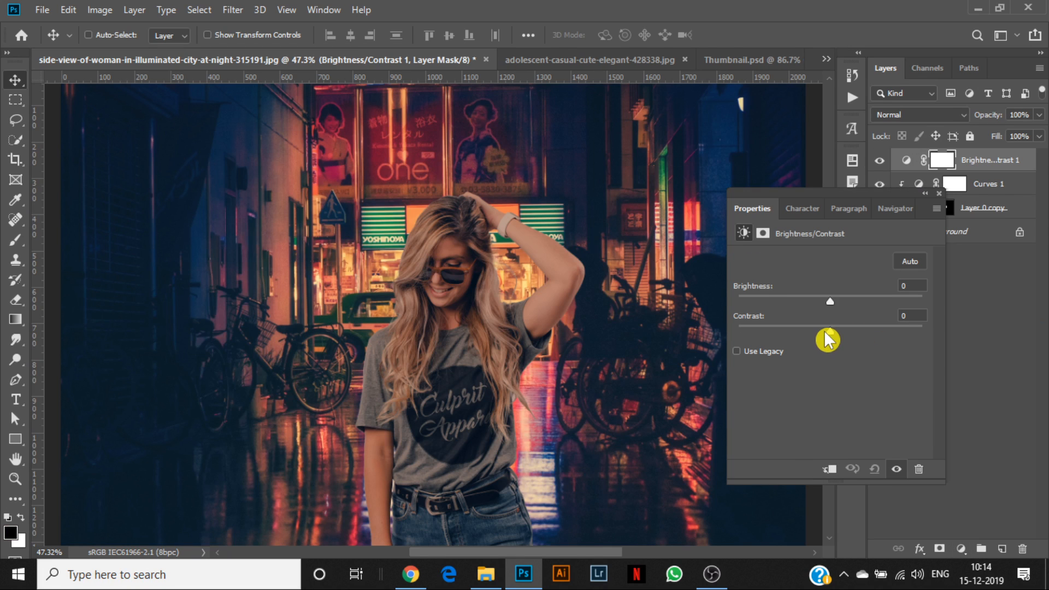
{"action": "mouse_move", "coordinate": [830, 331]}
{"action": "left_mouse_down"}
{"action": "mouse_move", "coordinate": [861, 333]}
{"action": "mouse_move", "coordinate": [842, 336]}
{"action": "left_mouse_up"}
{"action": "left_click", "coordinate": [829, 469]}
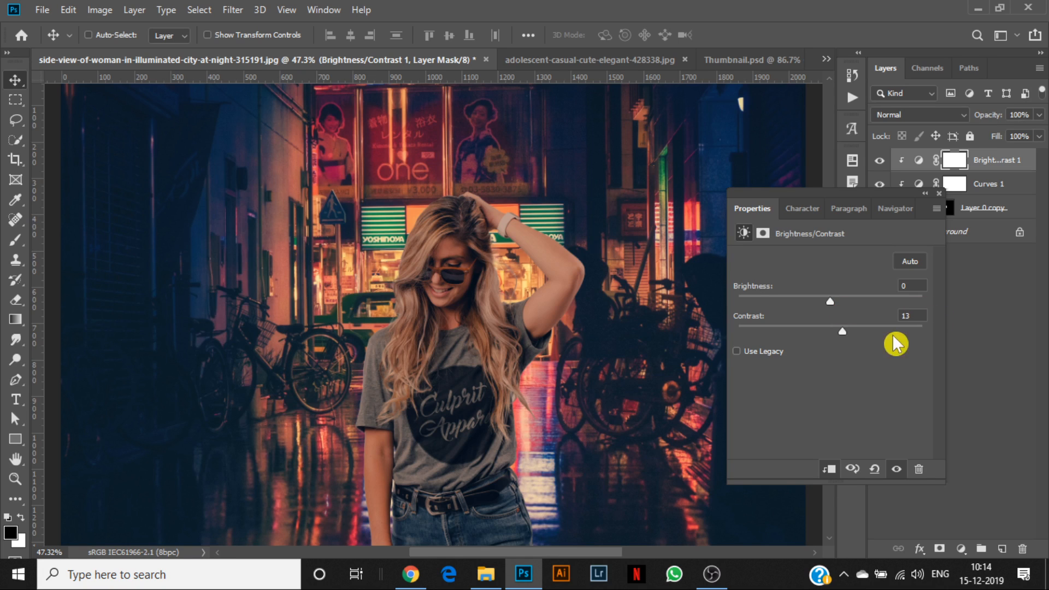
{"action": "left_click_drag", "start_coordinate": [844, 331], "coordinate": [779, 327]}
{"action": "left_click", "coordinate": [925, 193]}
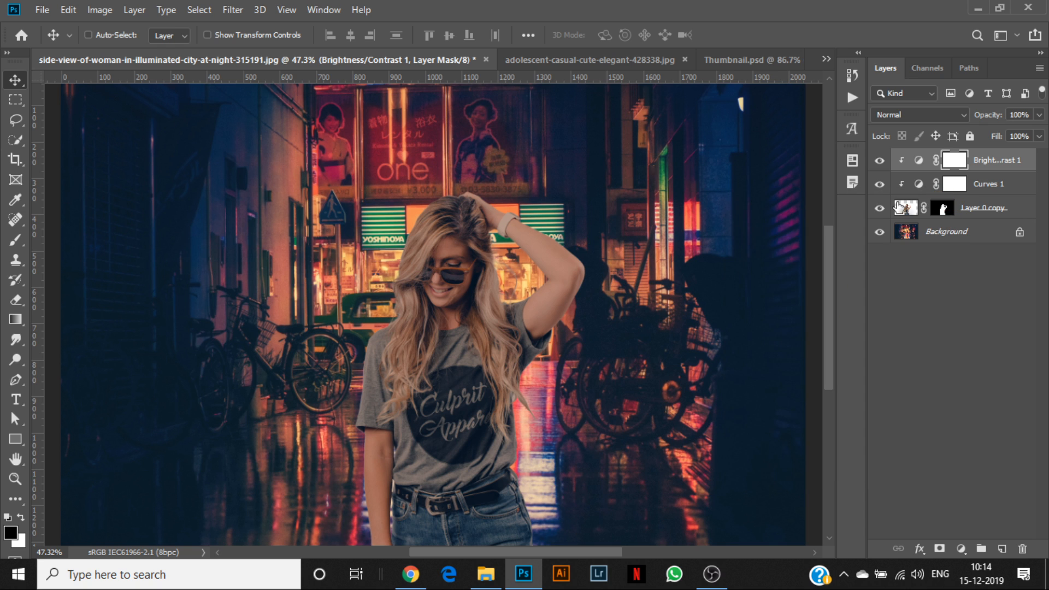
- Compare the composite with and without the Brightness/Contrast adjustment by toggling that layer's visibility
{"action": "scroll", "coordinate": [703, 263], "scroll_direction": "down", "scroll_amount": 1}
{"action": "scroll", "coordinate": [645, 372], "scroll_direction": "up", "scroll_amount": 2}
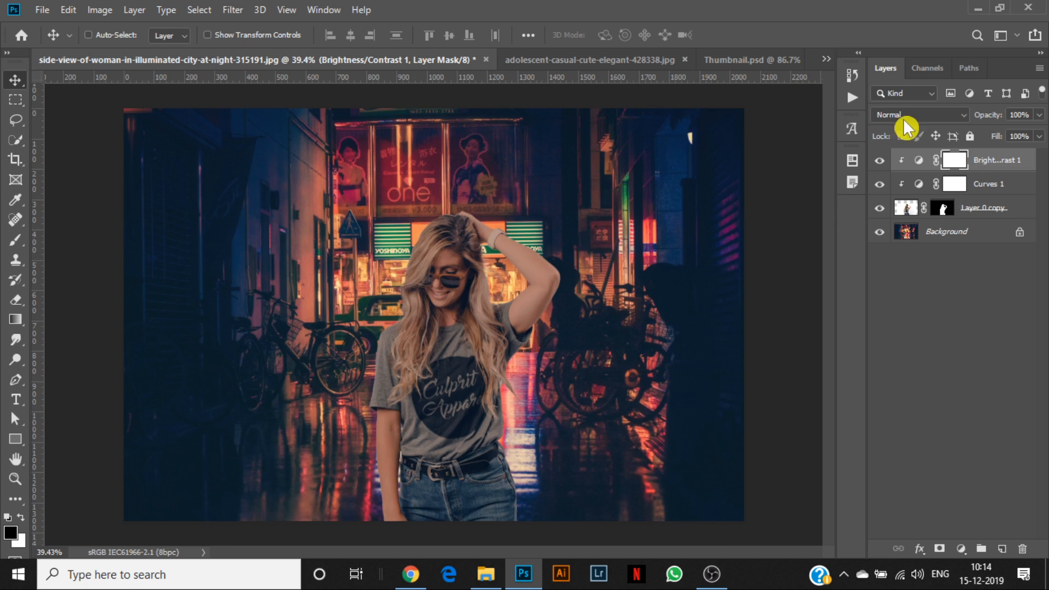
{"action": "left_click", "coordinate": [878, 161]}
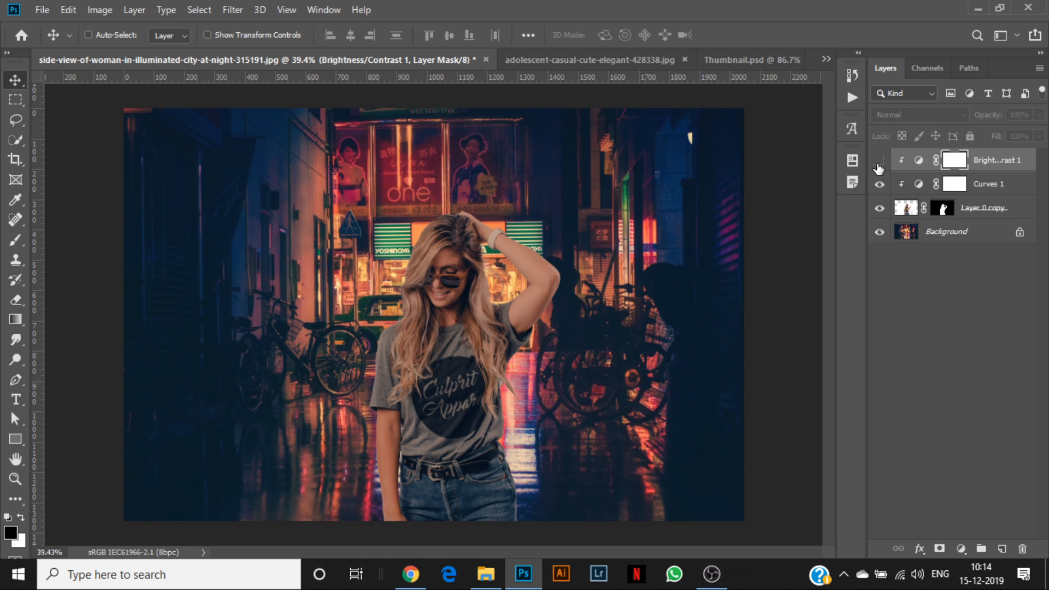
{"action": "left_click", "coordinate": [878, 161]}
{"action": "scroll", "coordinate": [432, 382], "scroll_direction": "down", "scroll_amount": 1}
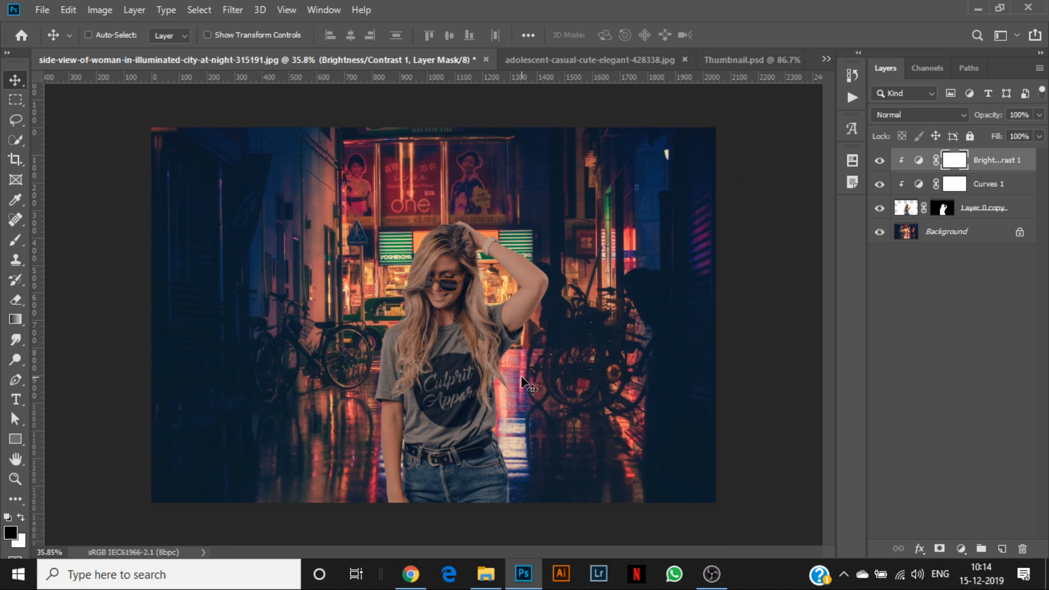
{"action": "scroll", "coordinate": [522, 378], "scroll_direction": "up", "scroll_amount": 2}
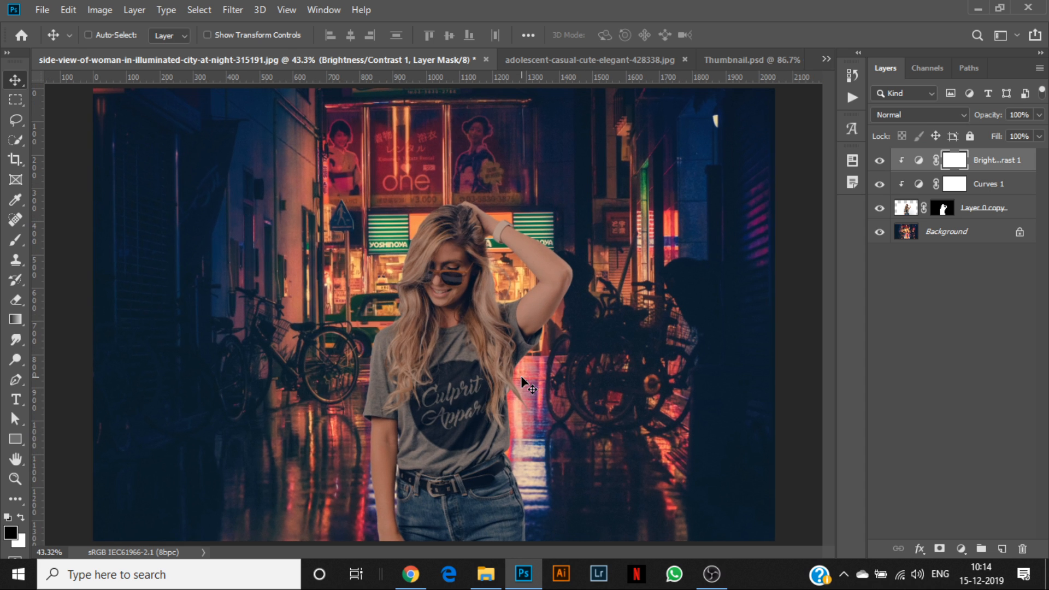